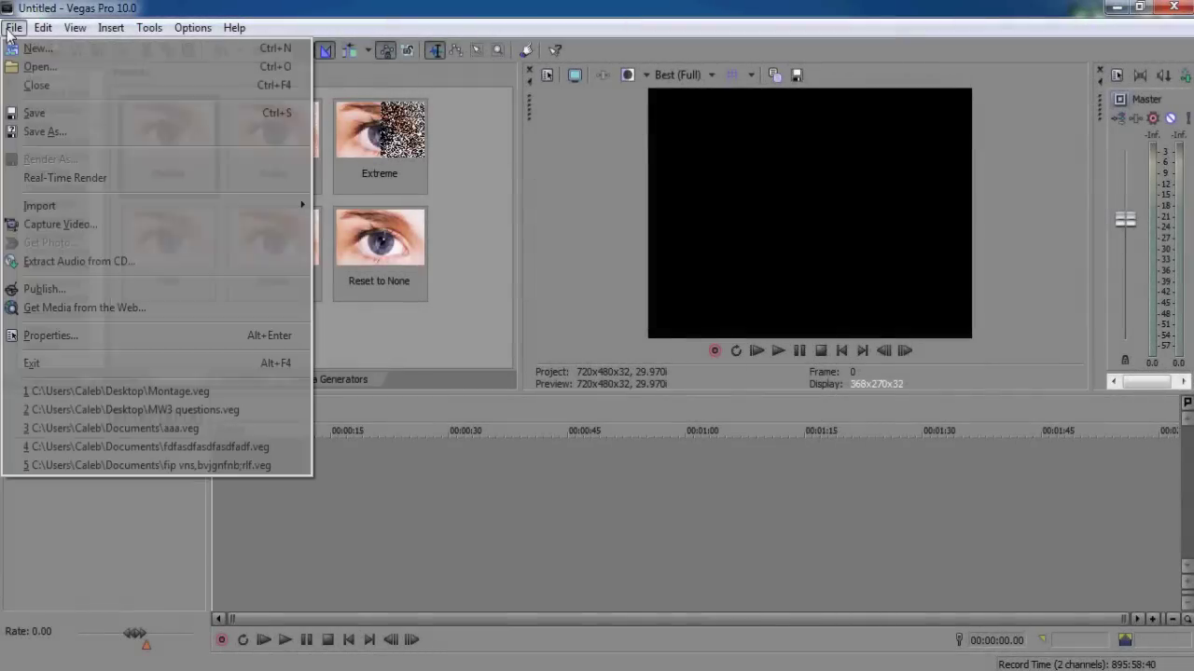
Bring up the Import Media window and browse to the C:\Fraps\Movies folder
left_click(244, 89)
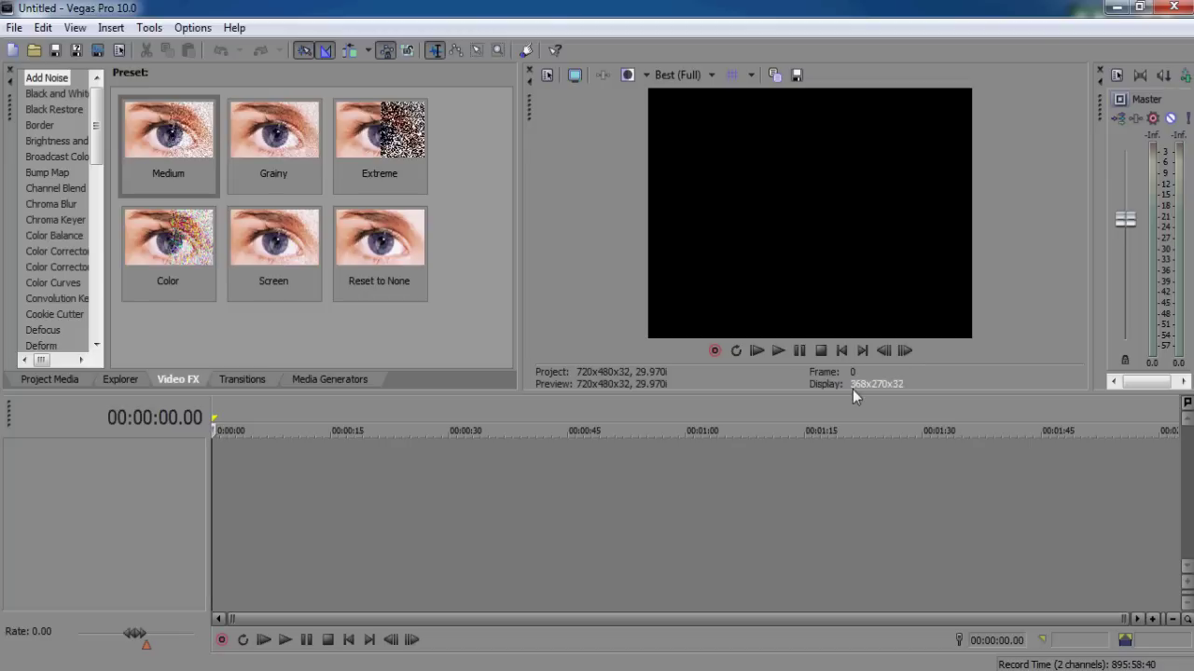
left_click(14, 28)
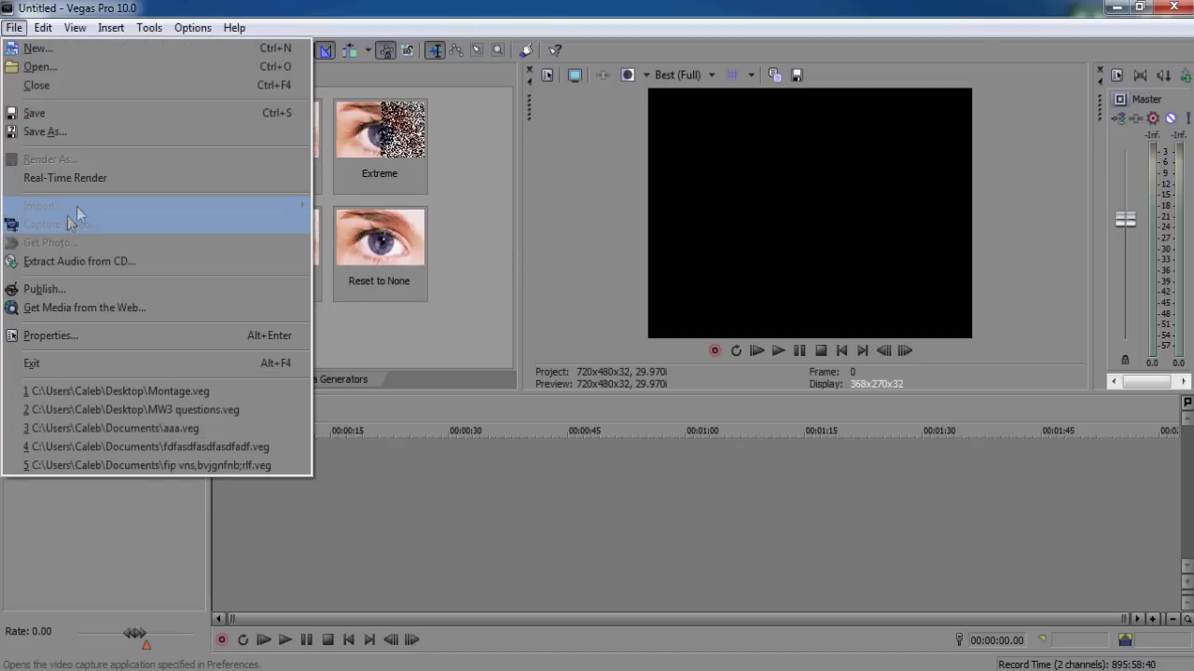
mouse_move(77, 207)
left_click(346, 208)
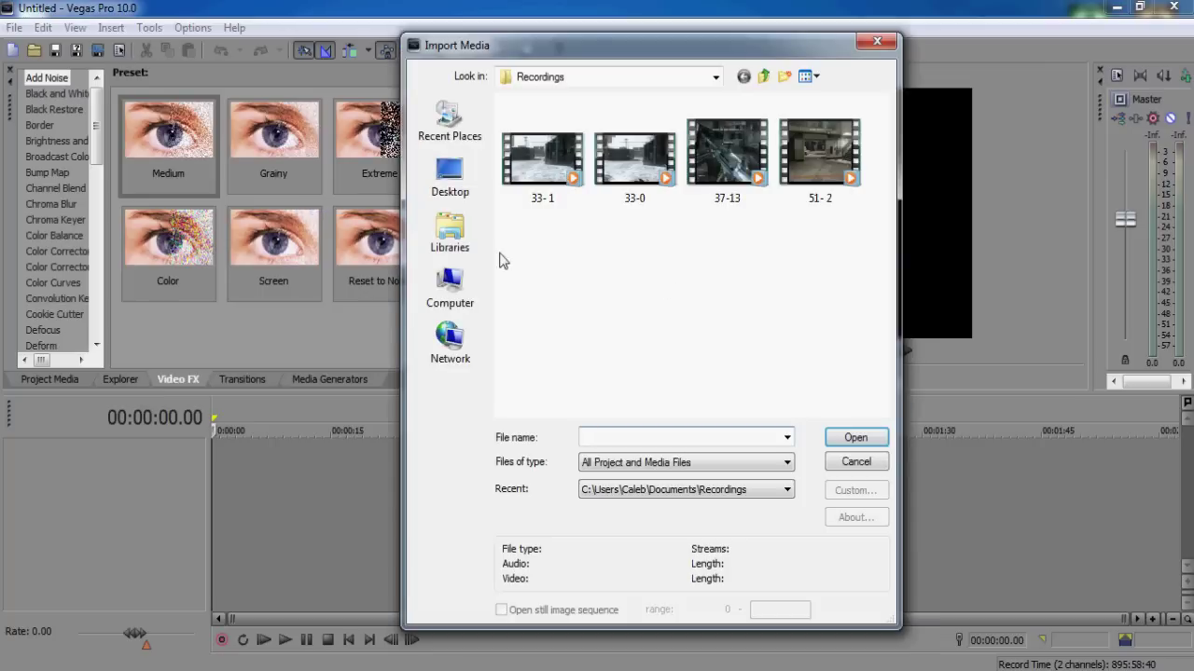
left_click(452, 287)
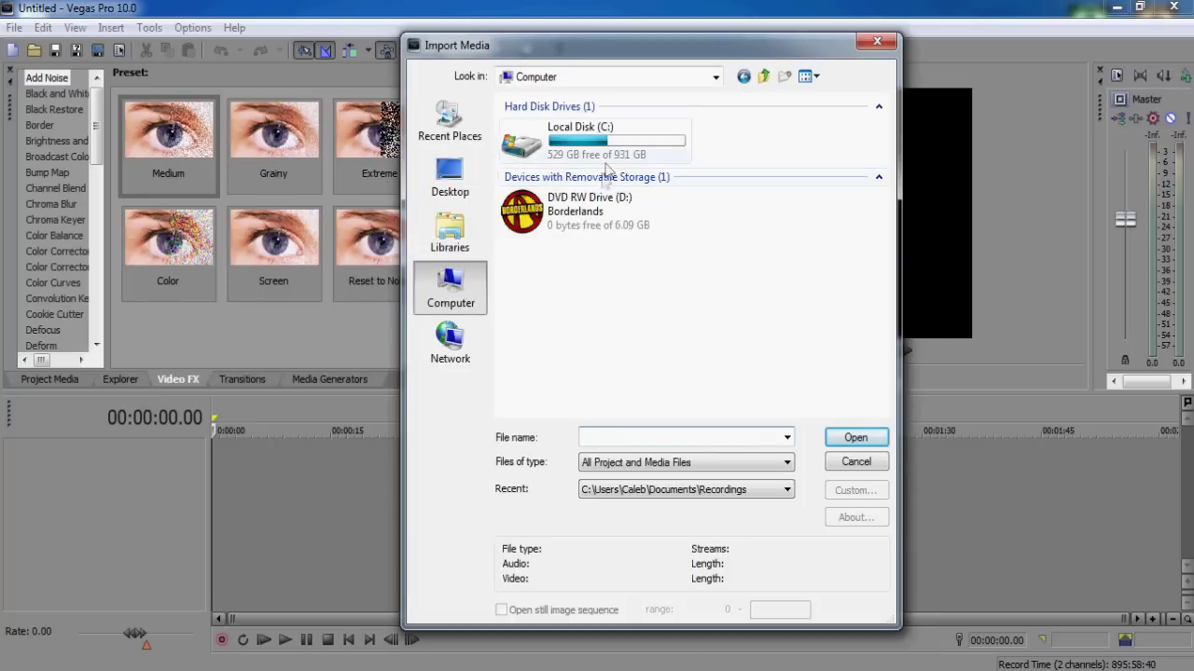
double_click(607, 155)
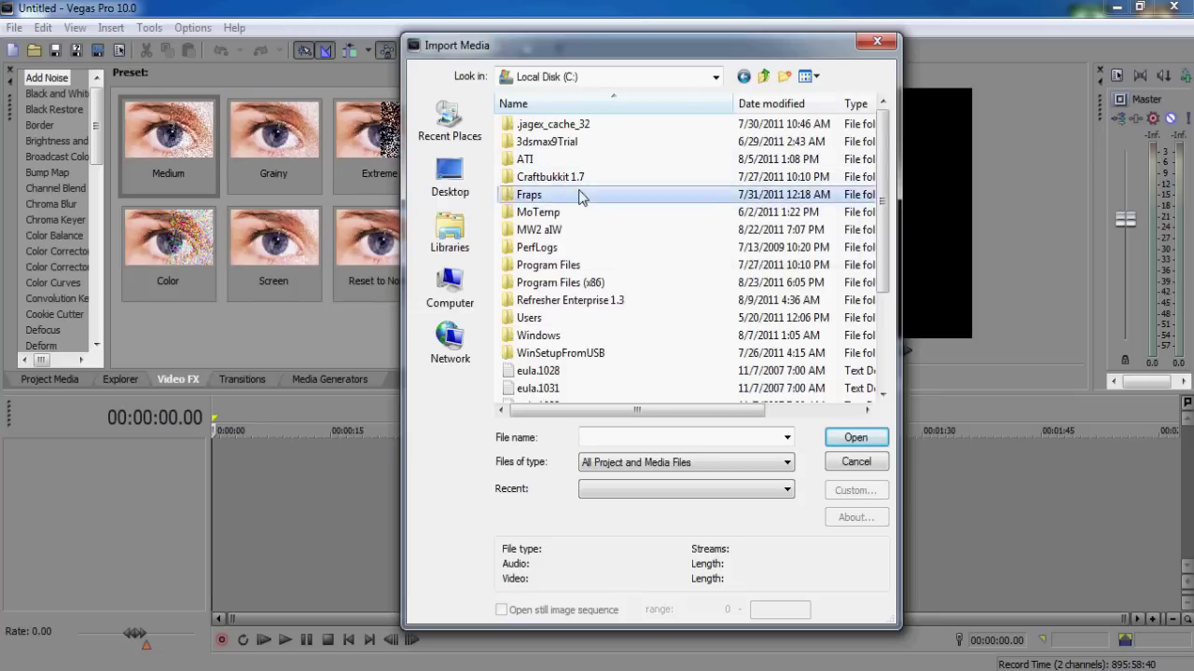
double_click(580, 191)
double_click(580, 141)
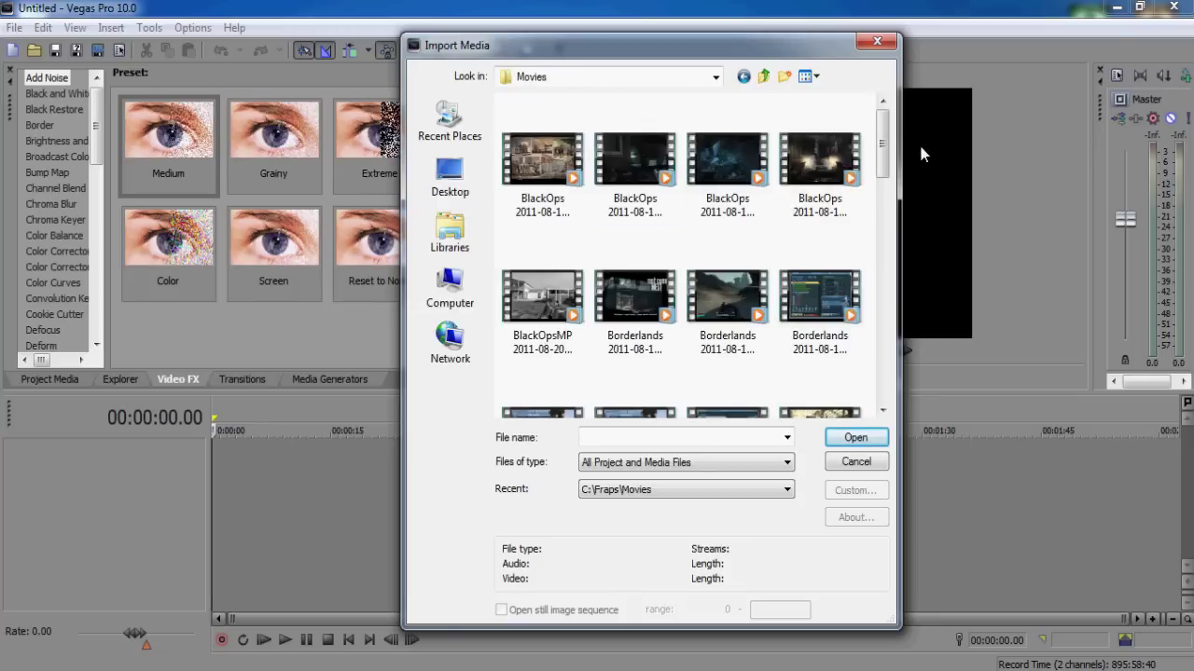
Select both rfg 2011-08-21 .avi clips and import them into the project
left_click_drag(882, 133, 880, 376)
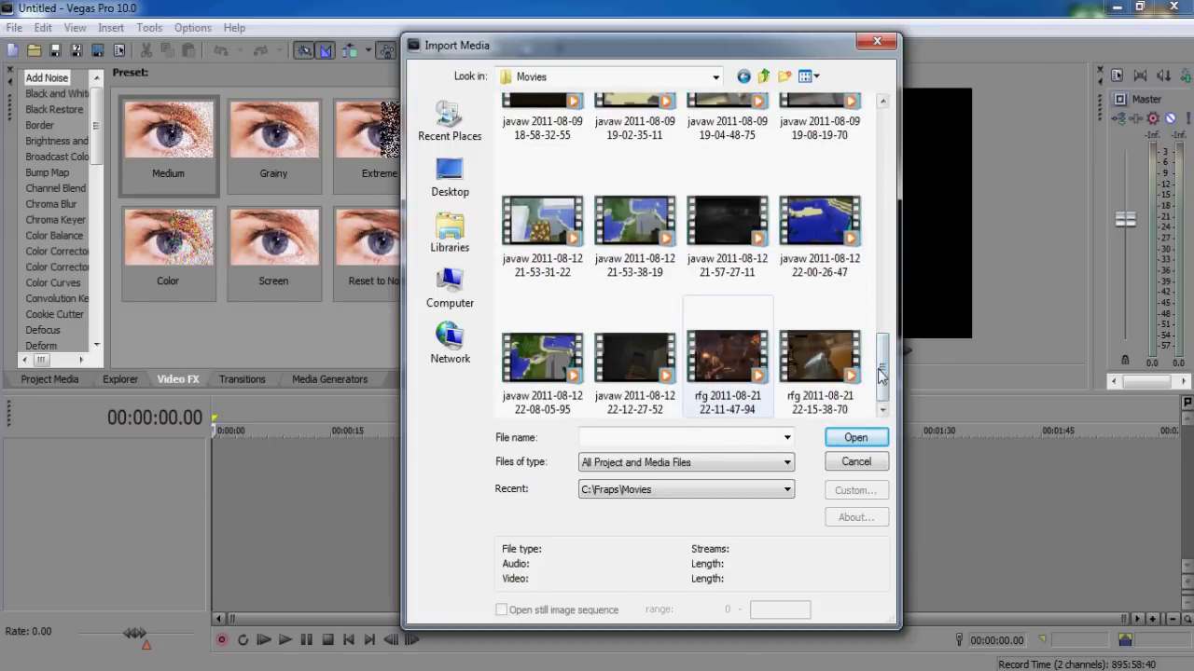
left_click(728, 363)
left_click(821, 363, "shift")
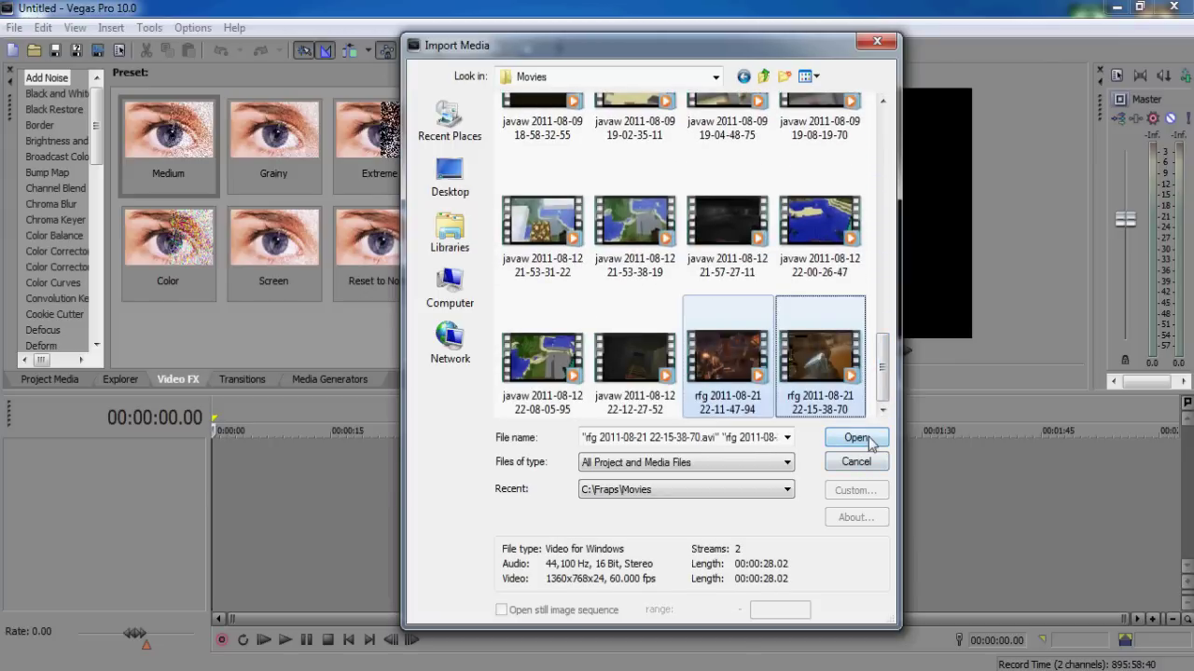
left_click(869, 441)
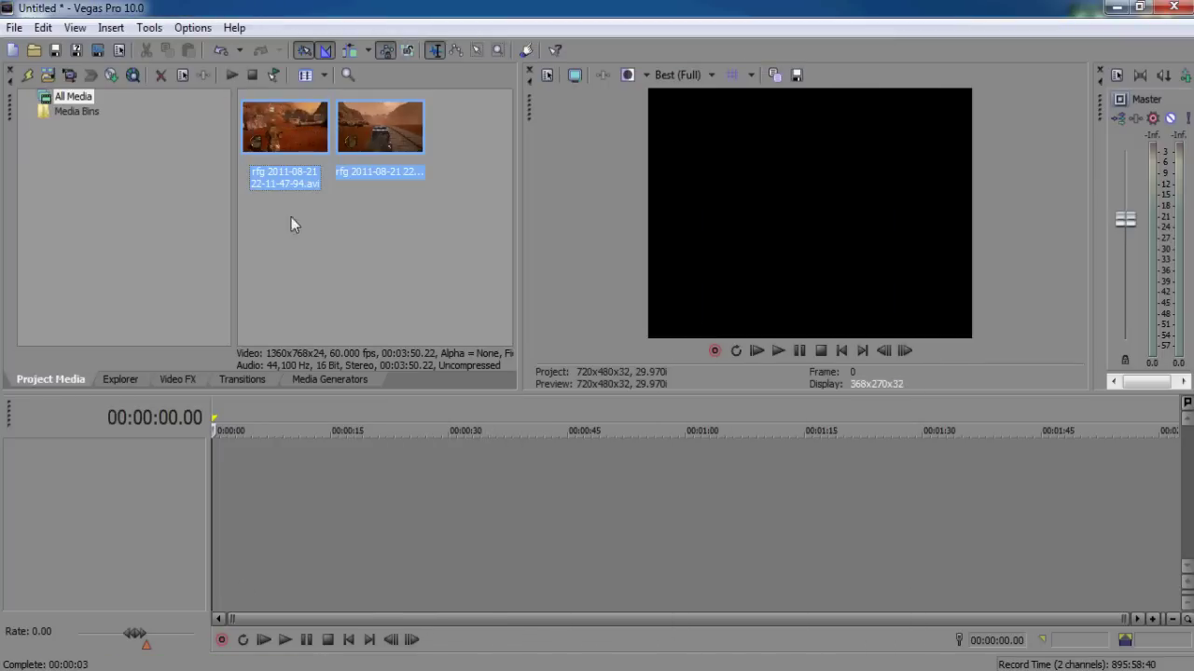
Drag both rfg clips onto the timeline, narrow the media bin, and open the first clip's Pan/Crop
left_click(336, 249)
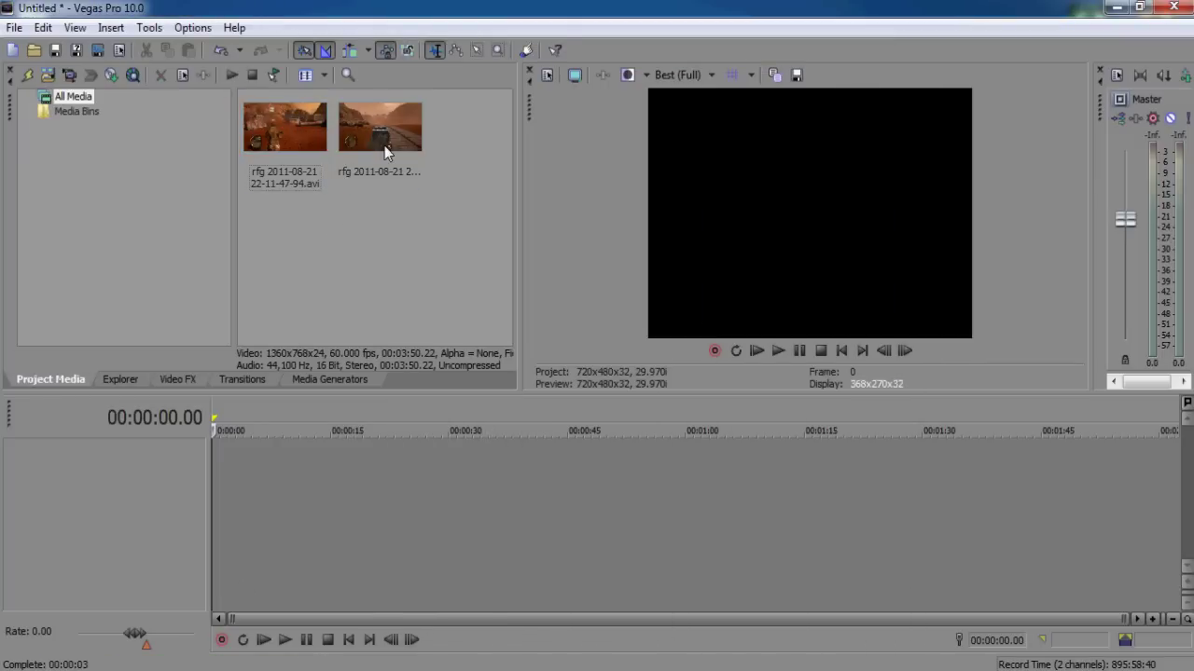
left_click(384, 146)
left_click(278, 121, "ctrl")
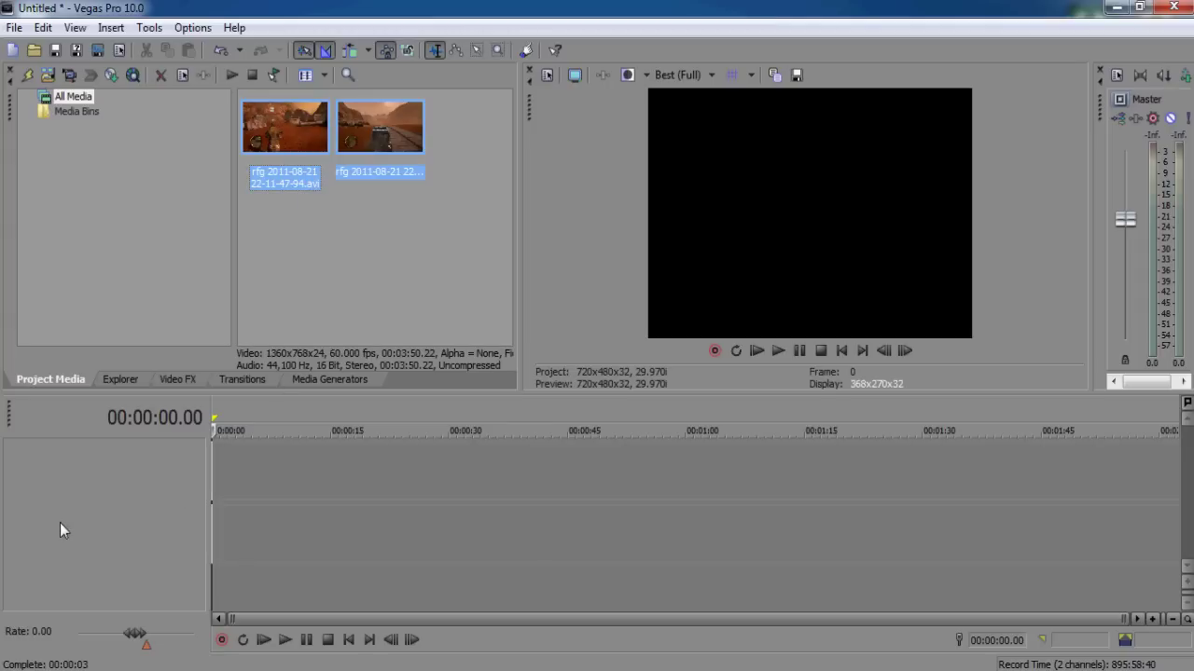
left_click_drag(59, 522, 629, 446)
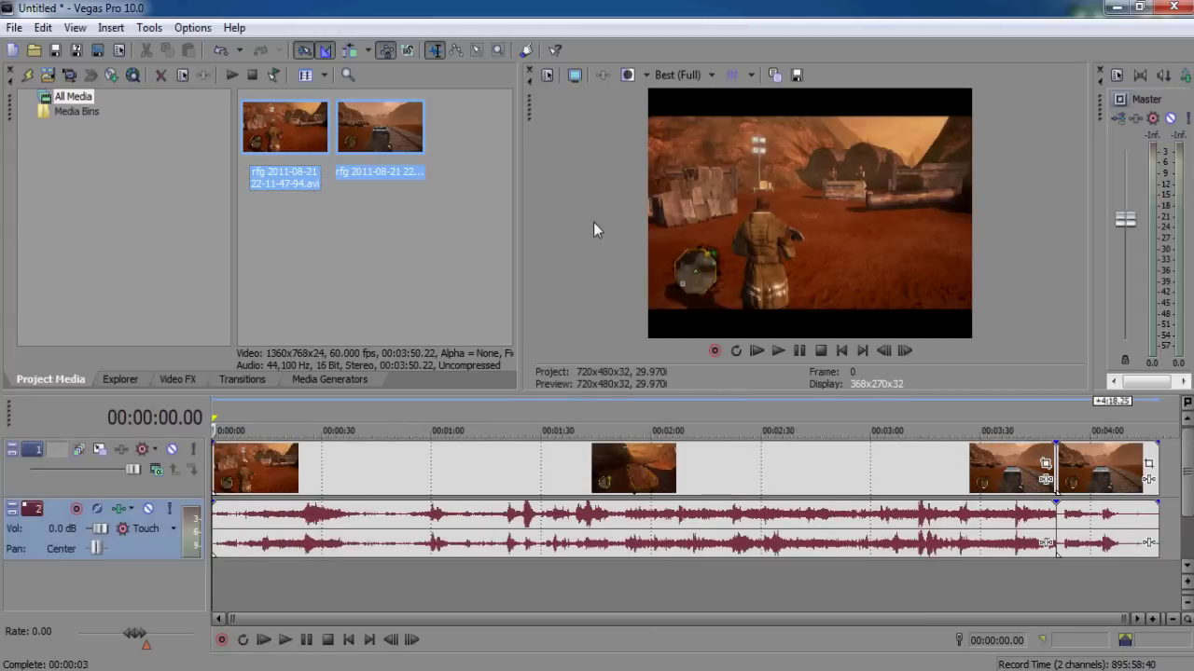
left_click_drag(513, 254, 460, 257)
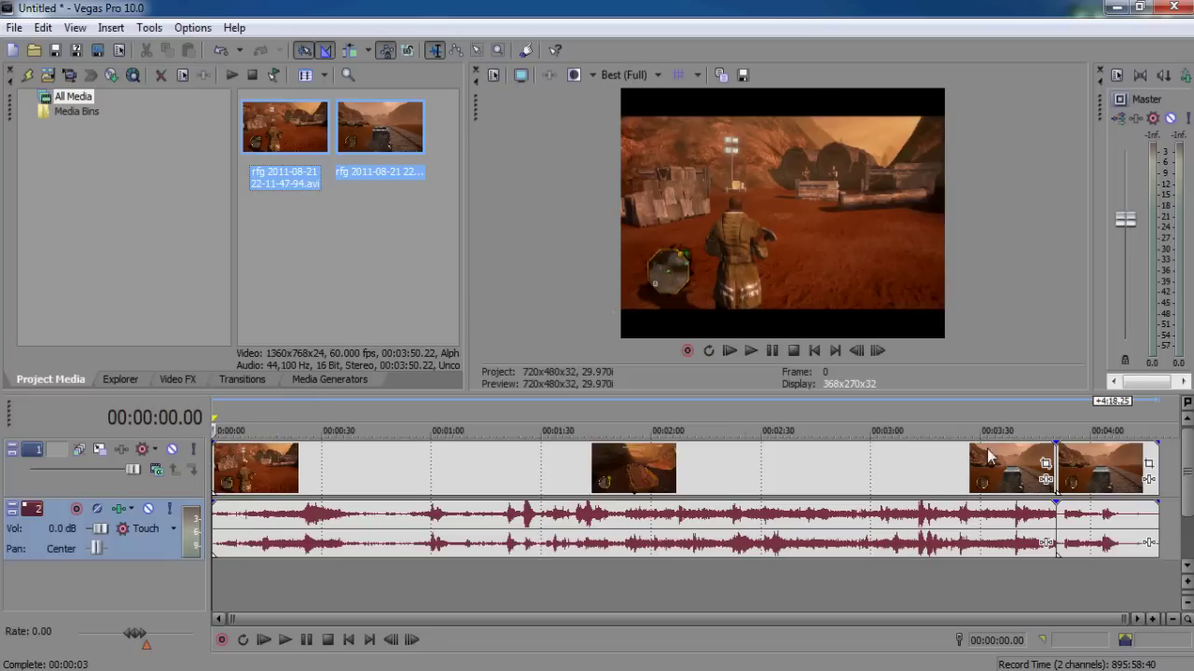
left_click(1046, 465)
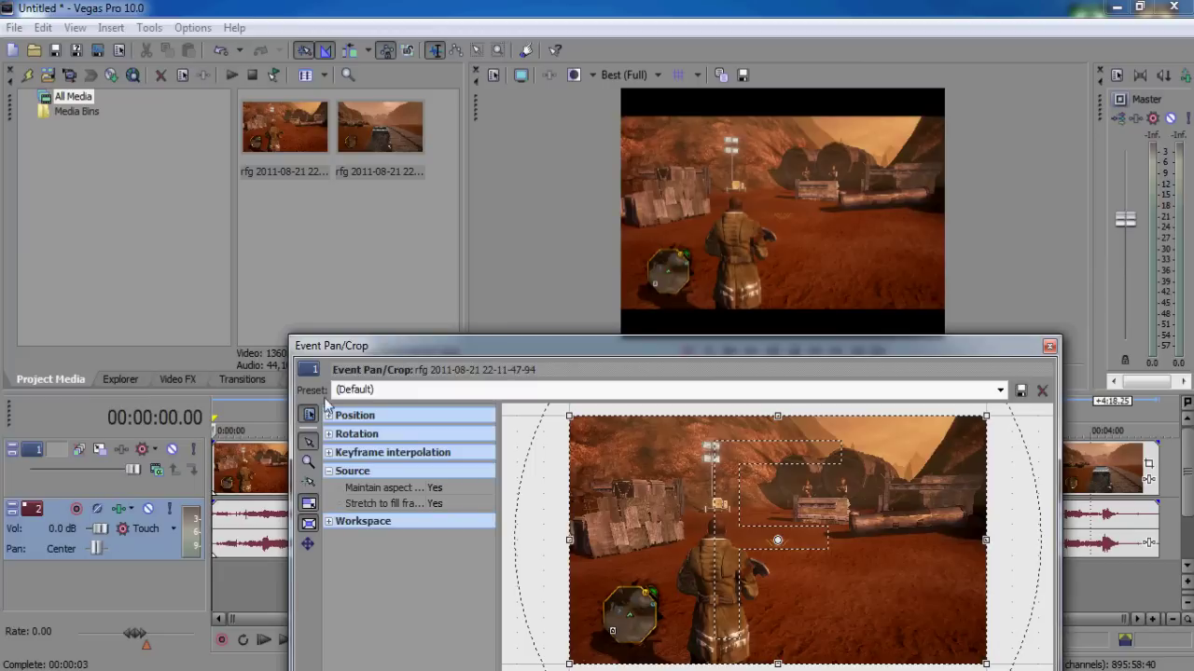
Set Maintain aspect ratio to No for the first rfg clip
left_click(457, 492)
left_click(456, 514)
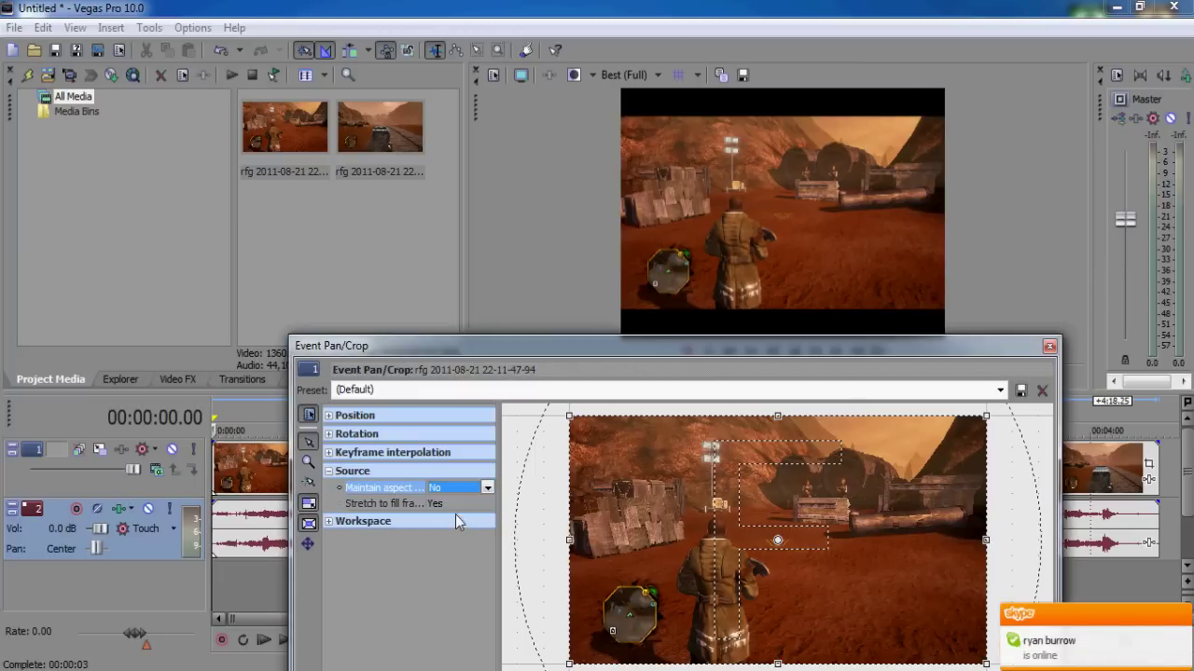
left_click(1049, 346)
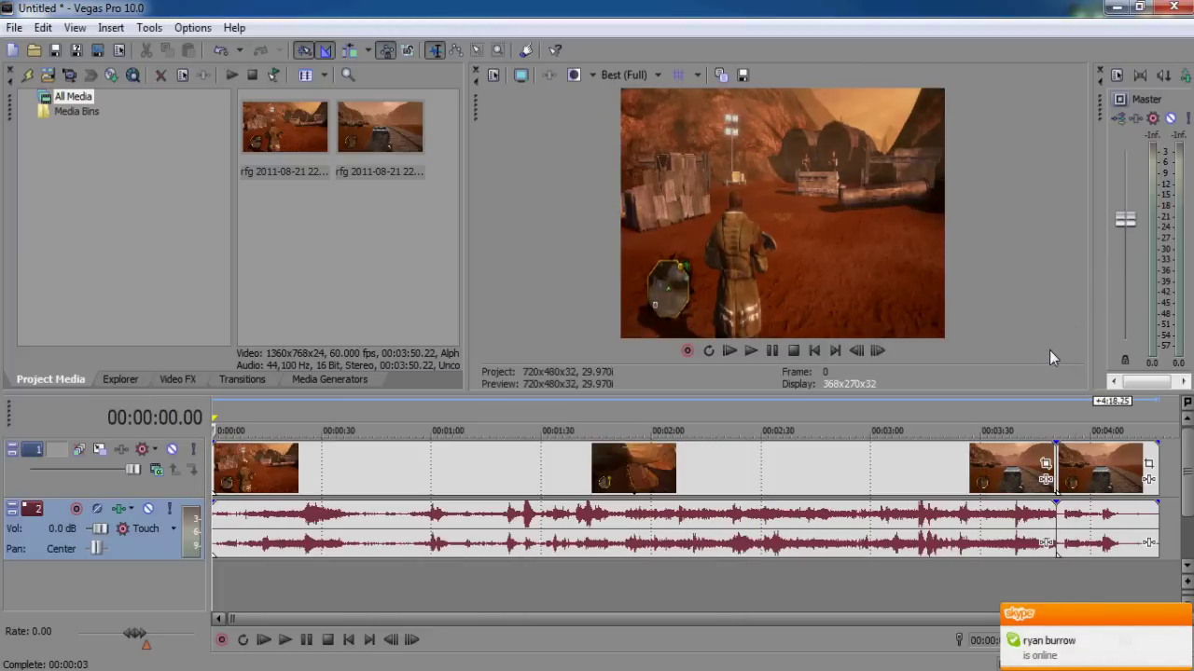
Set Maintain aspect ratio to No for the last rfg clip and return to the start
left_click(1138, 447)
left_click(1148, 463)
left_click(471, 486)
left_click(468, 486)
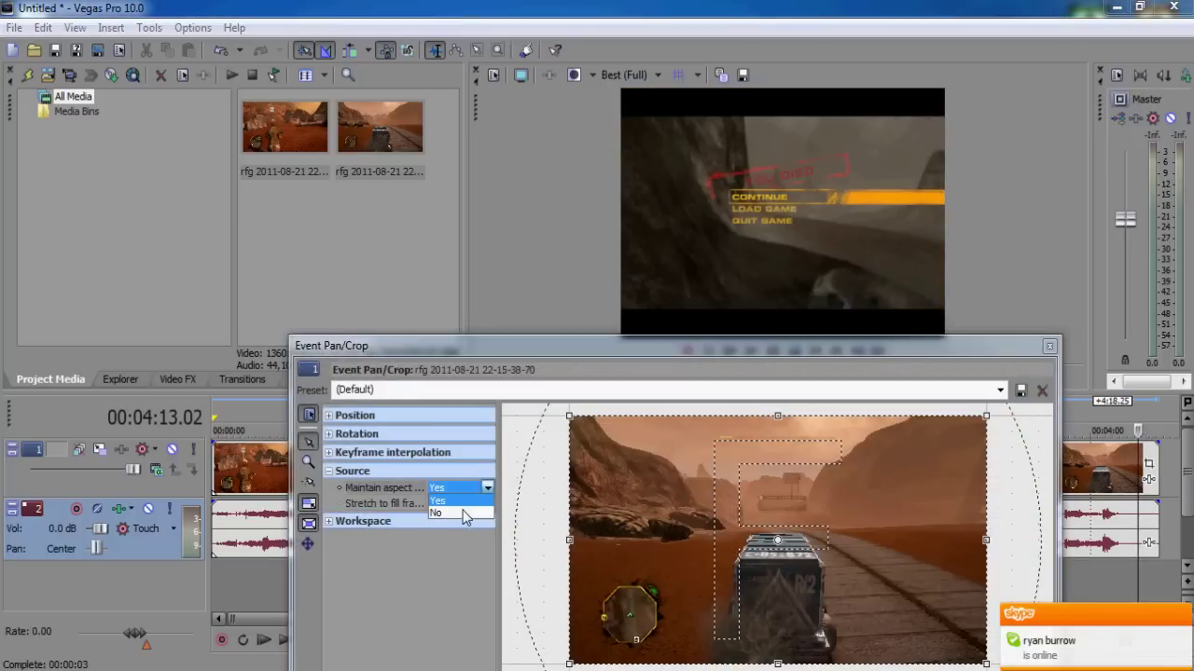
left_click(461, 513)
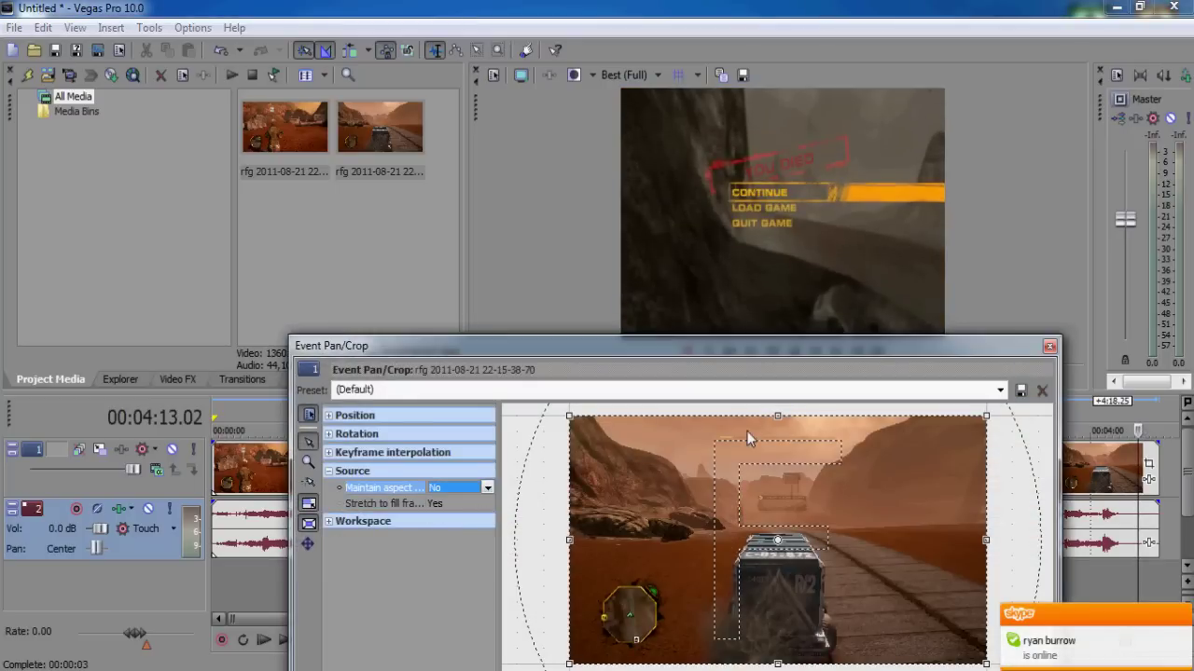
left_click(1049, 346)
left_click(213, 420)
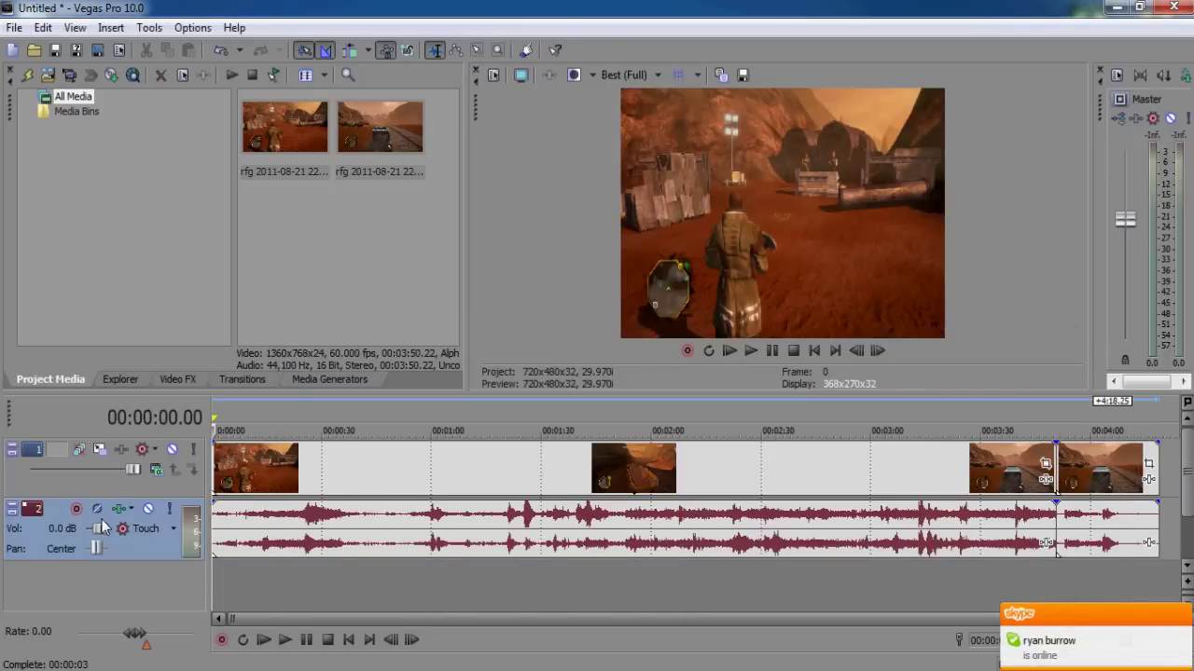
Drag track 2's Vol fader down to -30.7 dB
left_click_drag(99, 530, 90, 529)
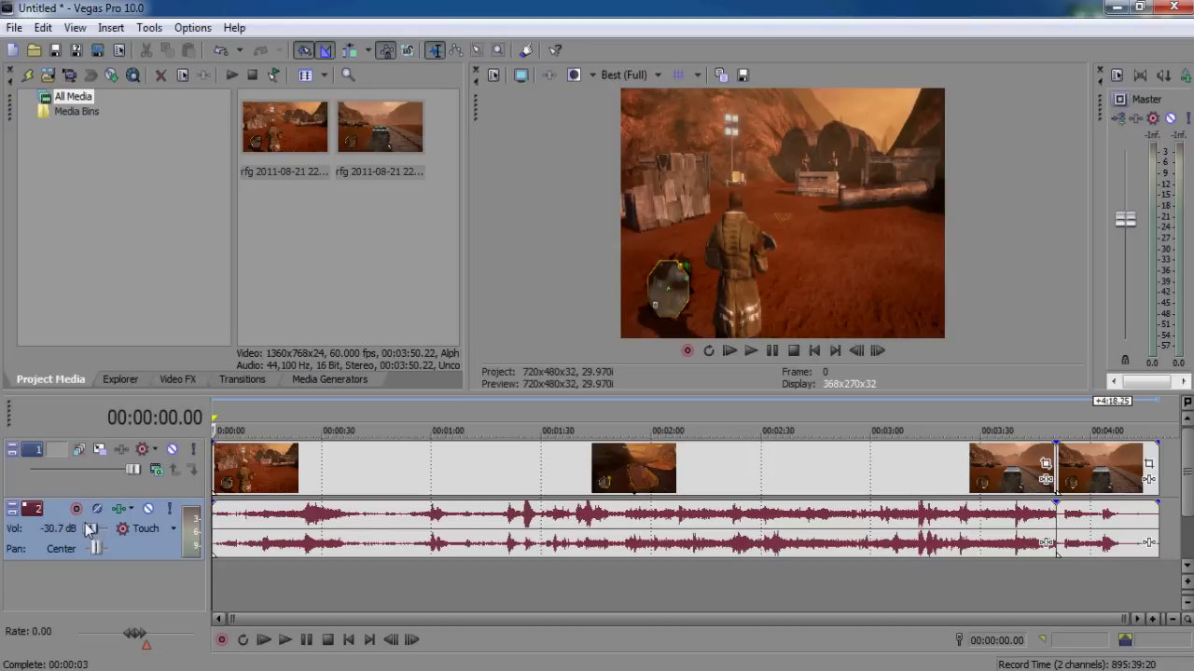
left_click(14, 27)
mouse_move(43, 27)
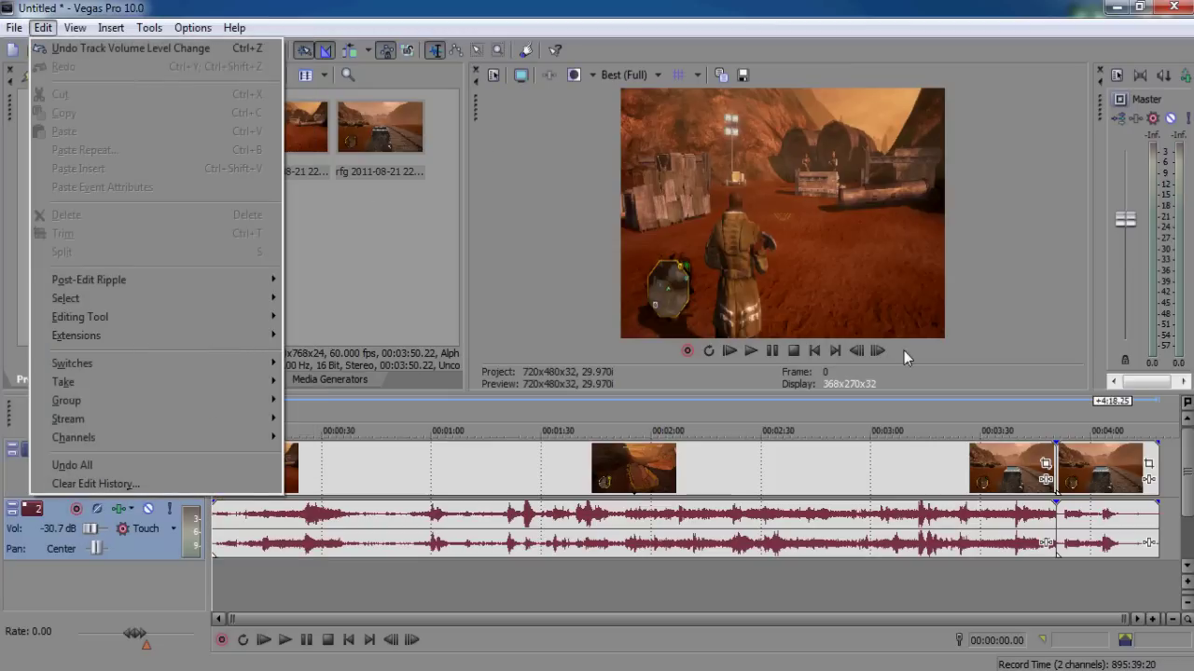
Limit vegas100.exe's affinity to CPU 0 and CPU 1 in Task Manager, then close it
key("ctrl+shift+Escape")
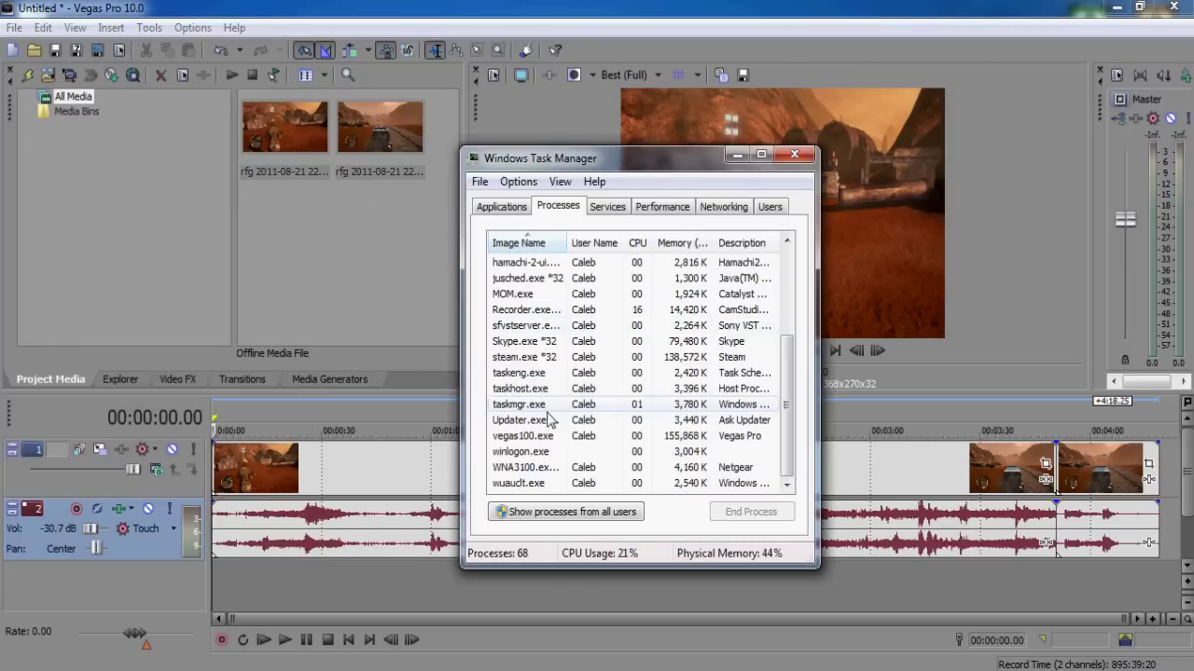
right_click(550, 435)
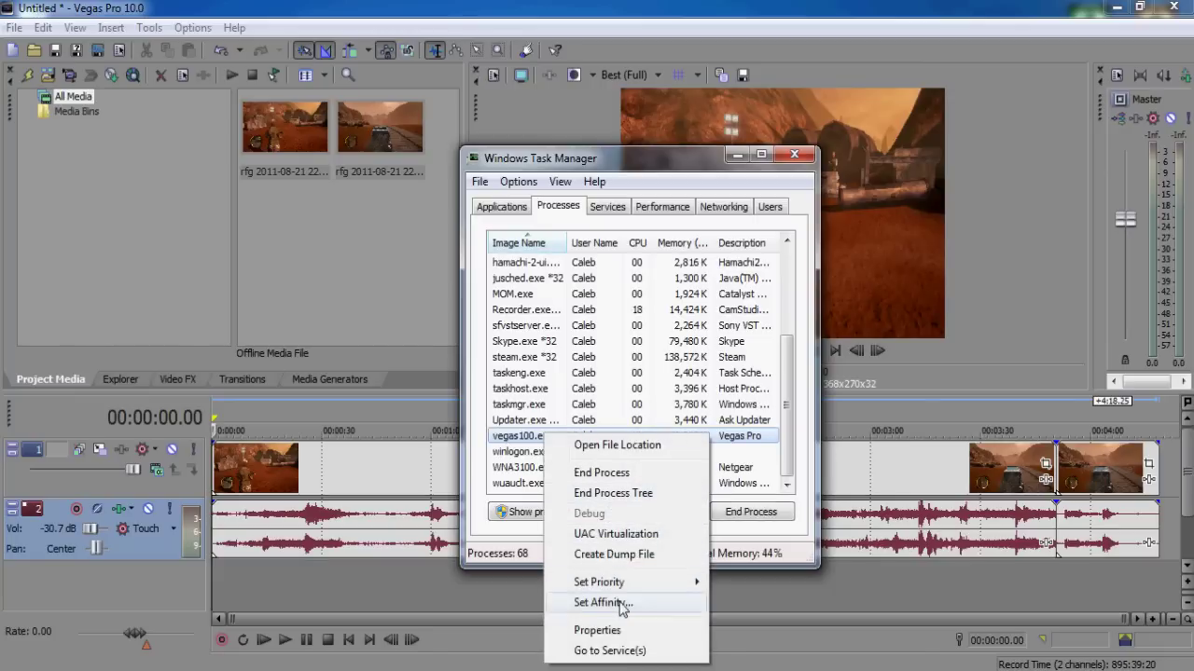
left_click(601, 602)
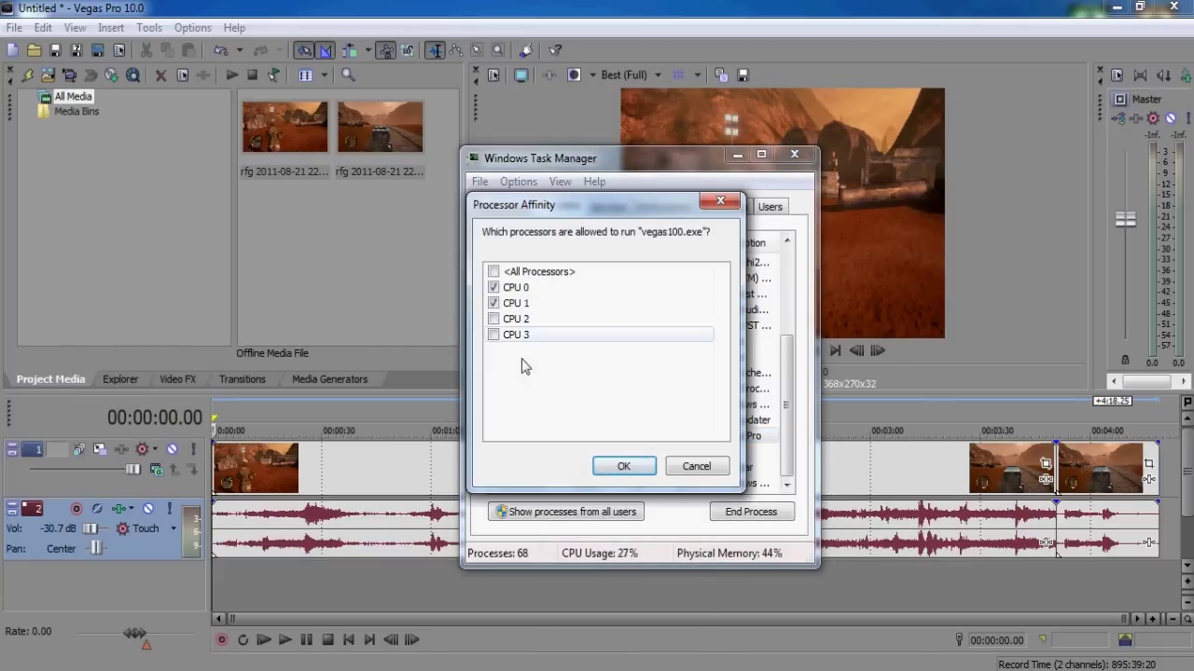
left_click(623, 466)
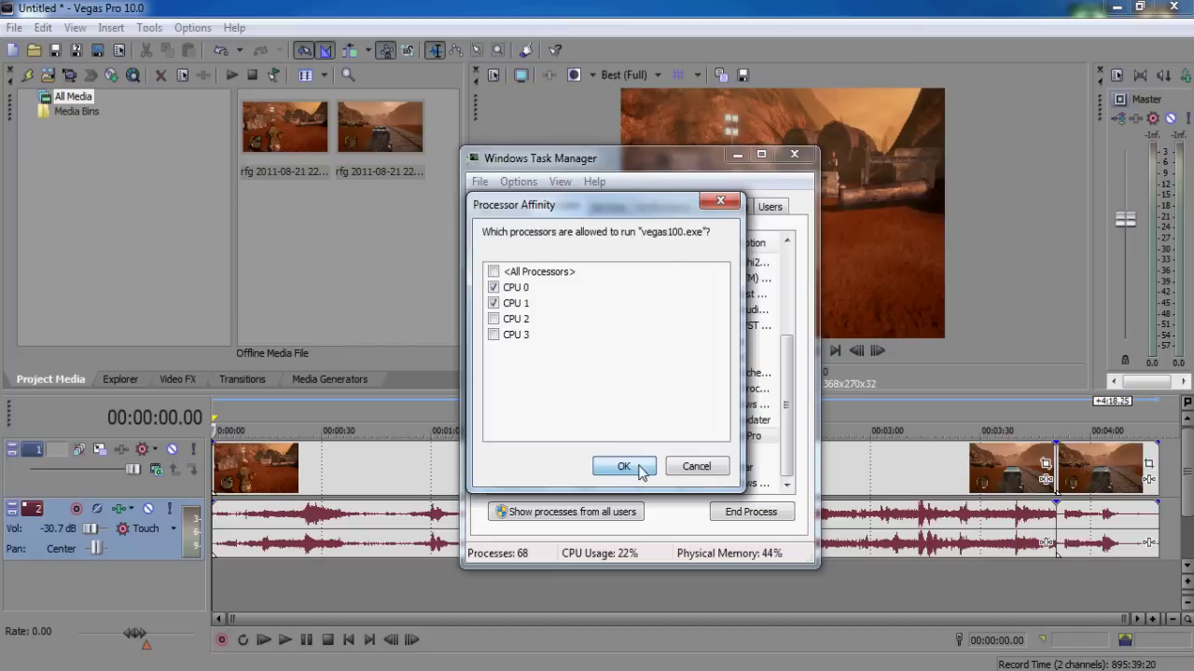
left_click(793, 154)
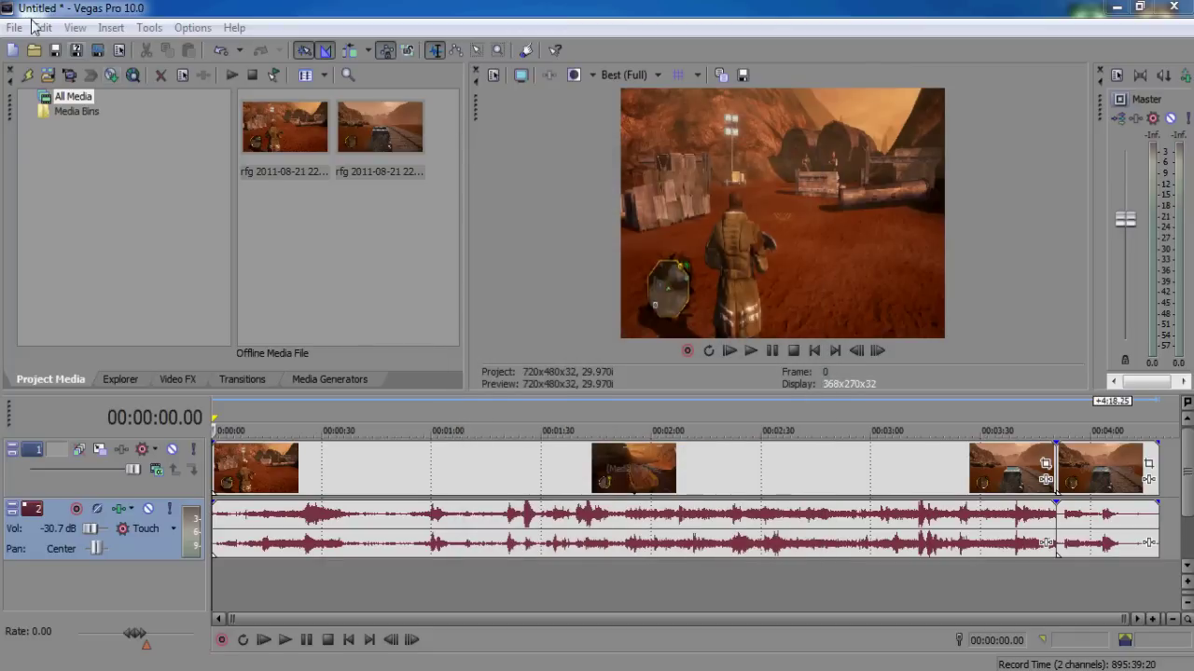
Apply the Color Corrector video effect to the first rfg clip on the timeline
left_click(13, 28)
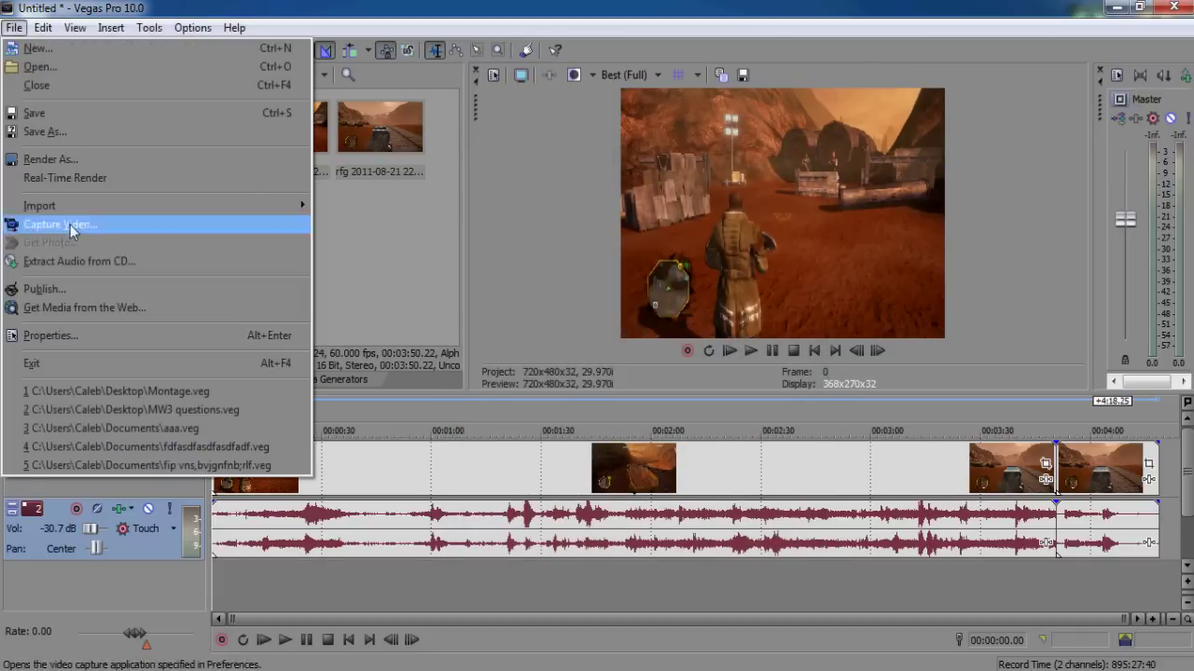
left_click(382, 253)
left_click(181, 378)
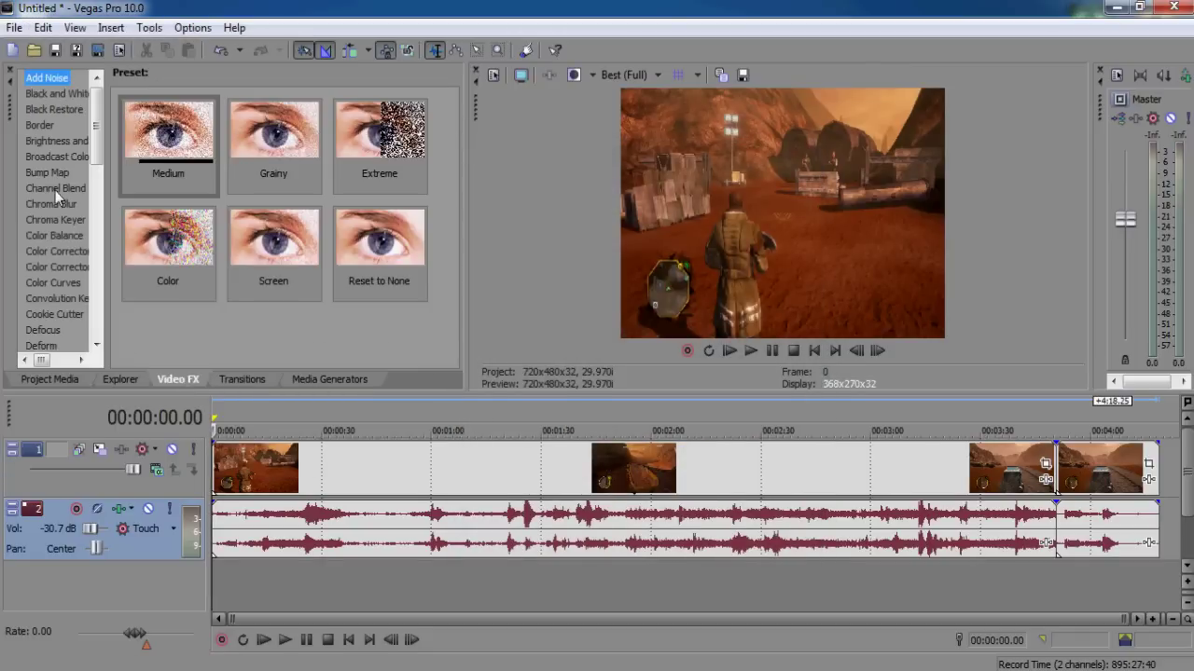
left_click(56, 252)
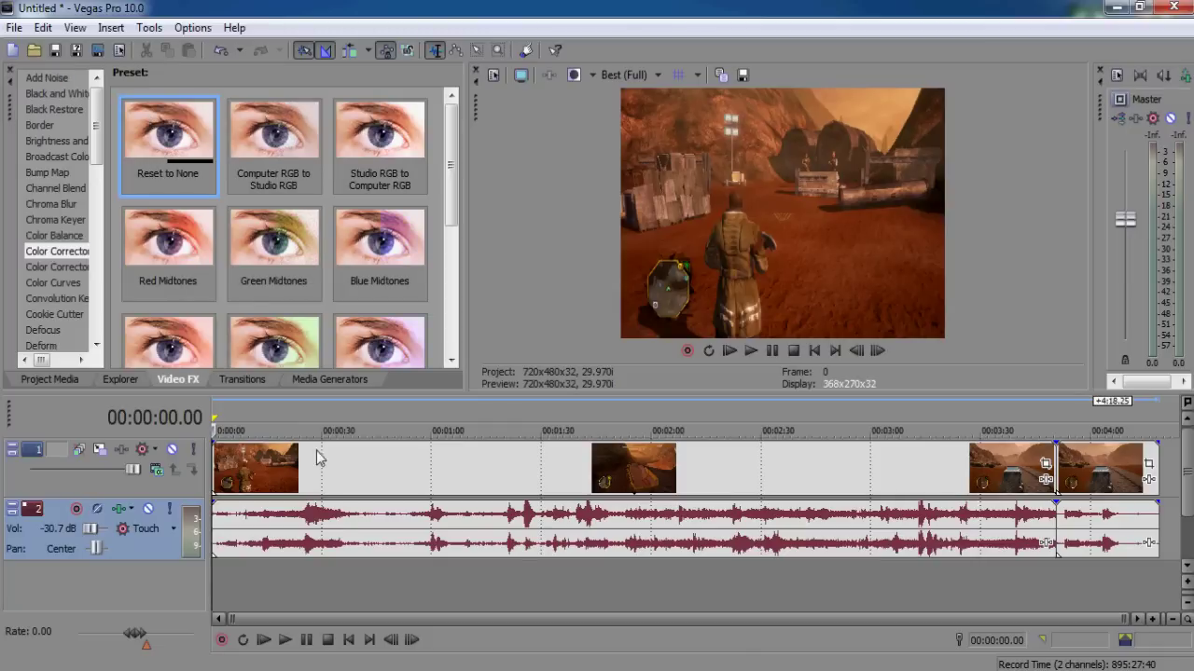
left_click_drag(168, 139, 257, 466)
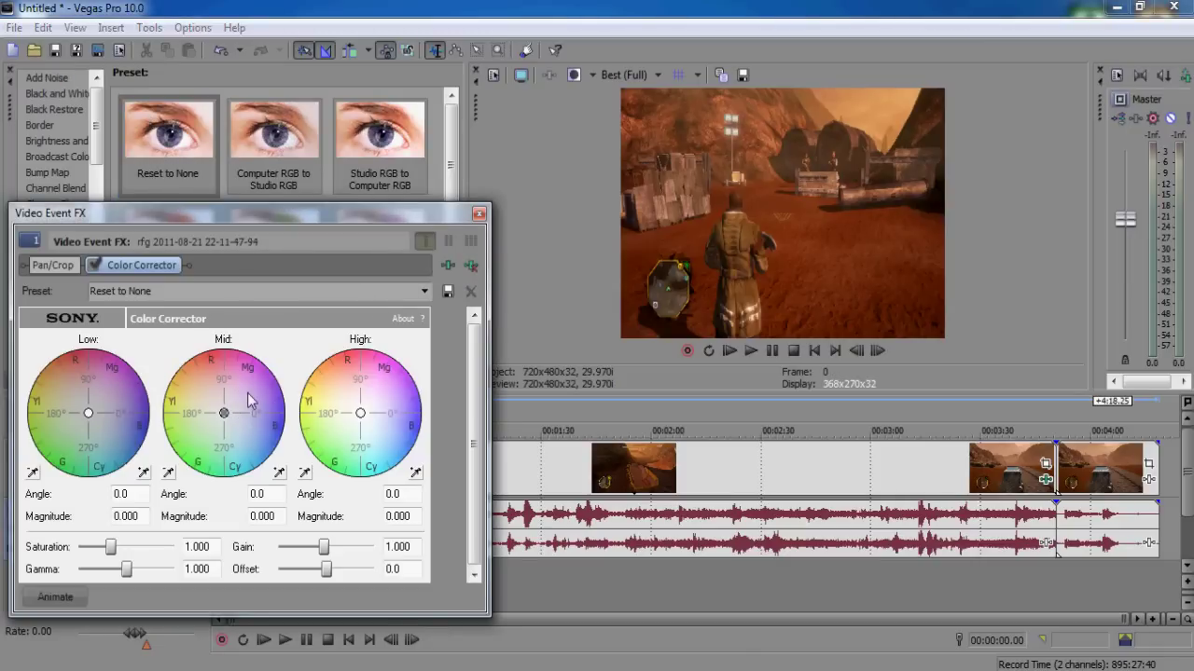
Shift the Mid color wheel toward red (angle 40.8, magnitude 0.451), compare, and close Video Event FX
left_click_drag(224, 413, 242, 395)
left_click(95, 265)
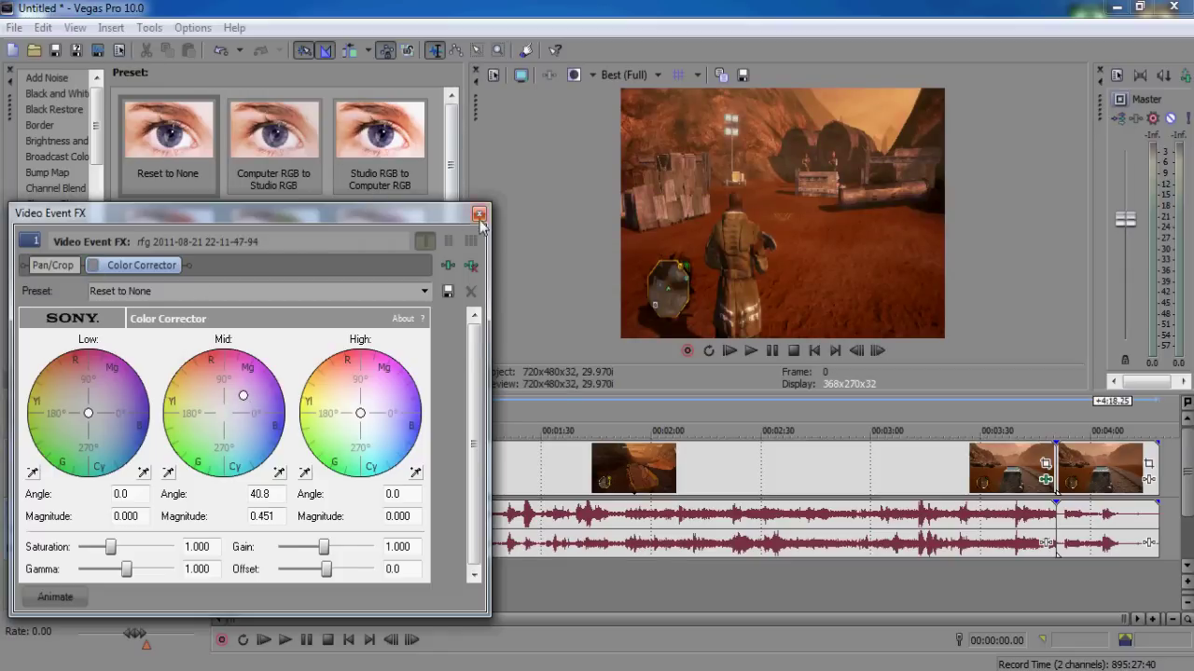
left_click(479, 217)
left_click(14, 27)
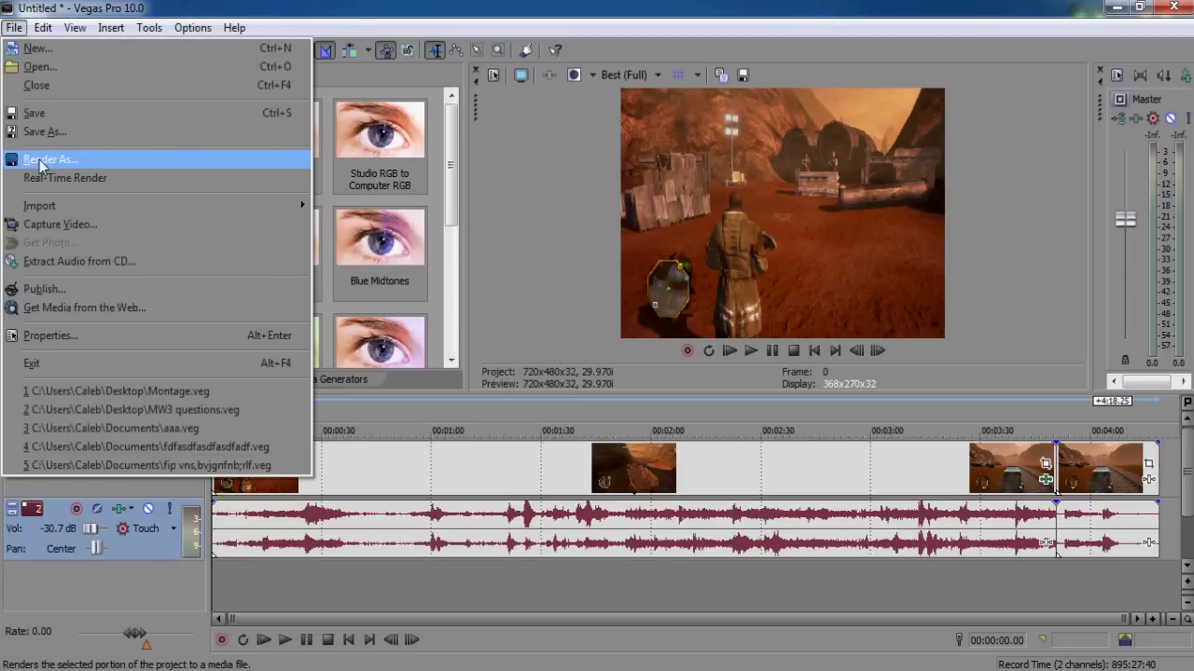
Start Render As with the output named 'Red Faction Guerilla' on the Desktop
left_click(40, 160)
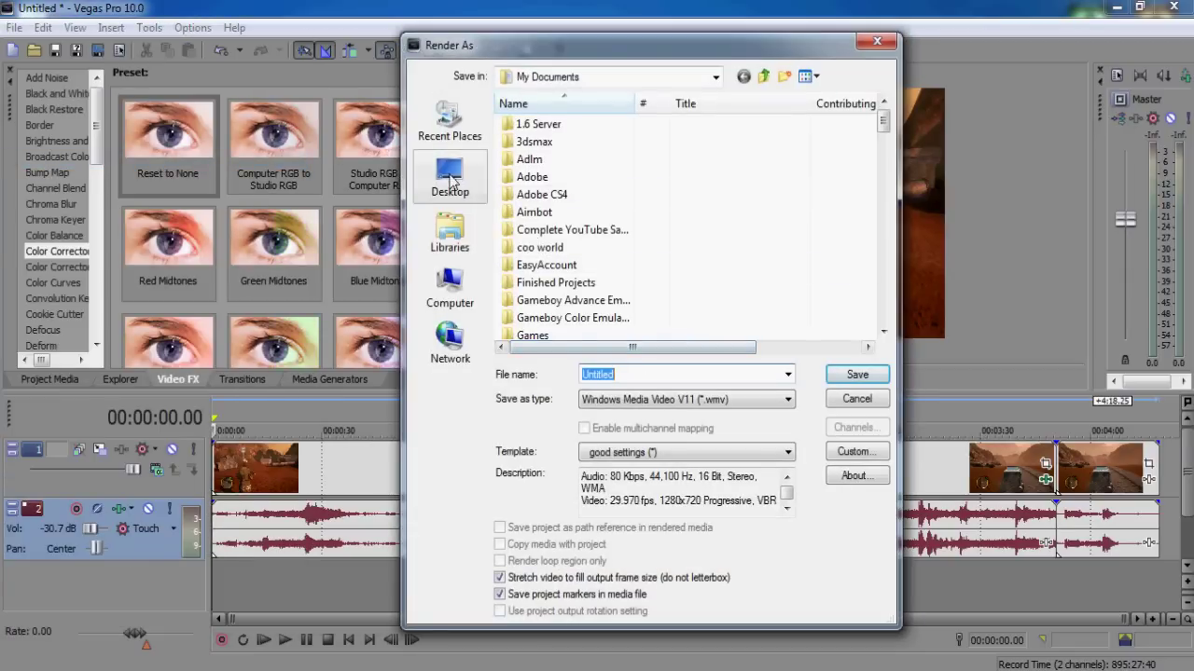
left_click(450, 183)
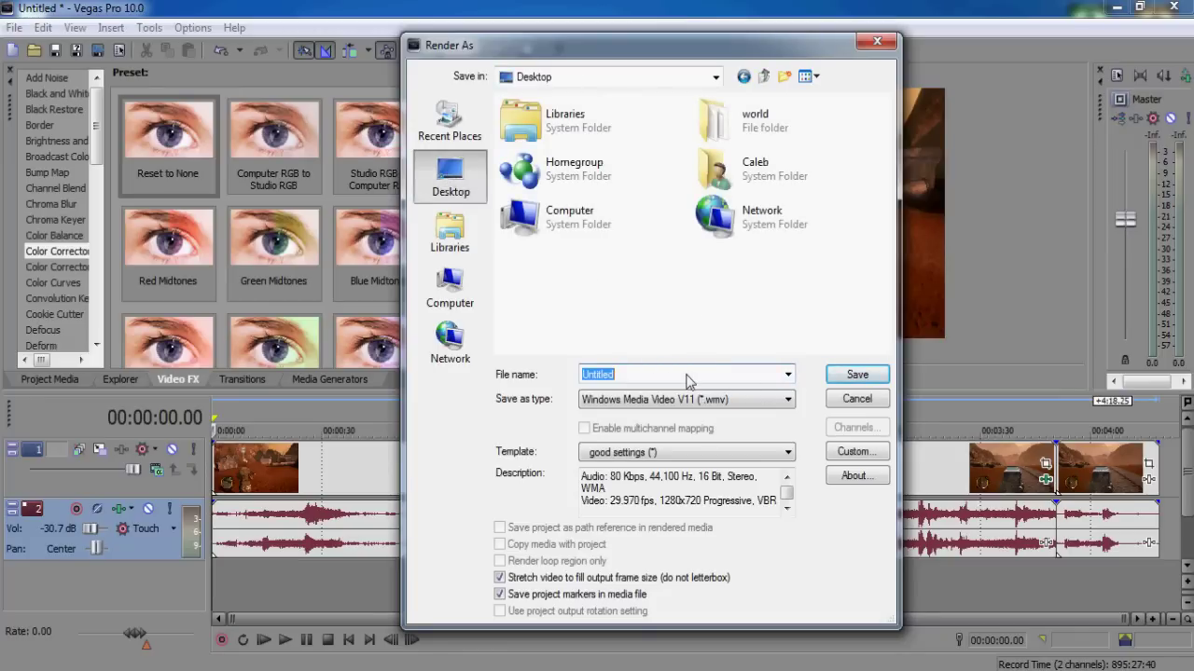
type("Re")
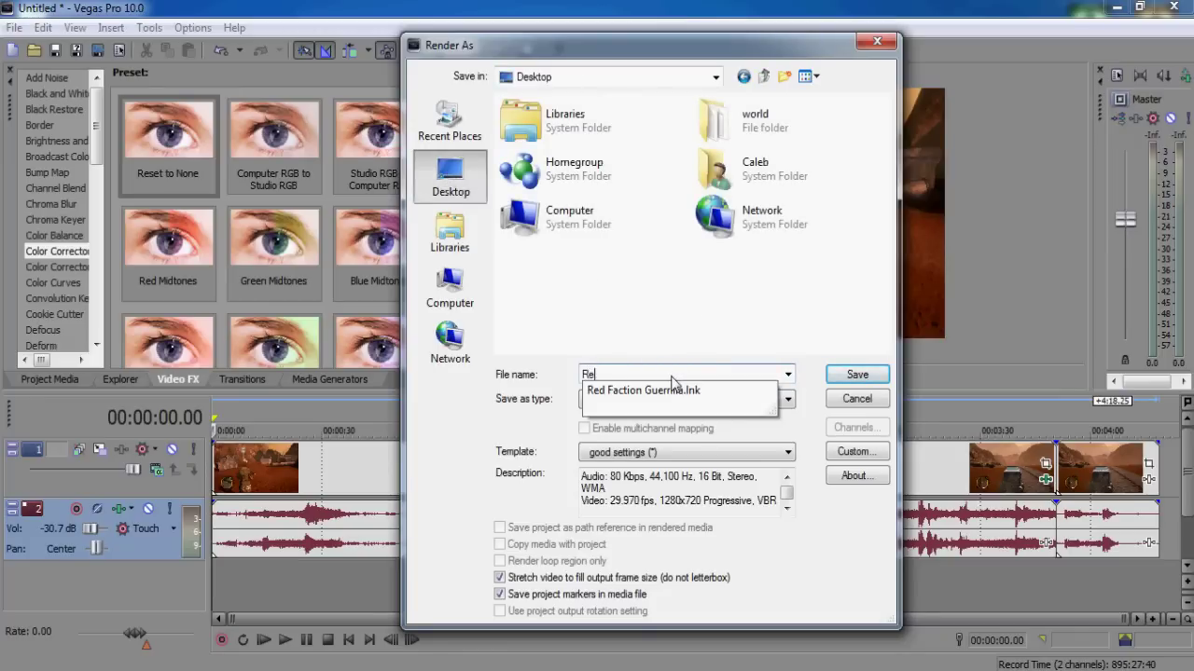
type("d Faction Gur")
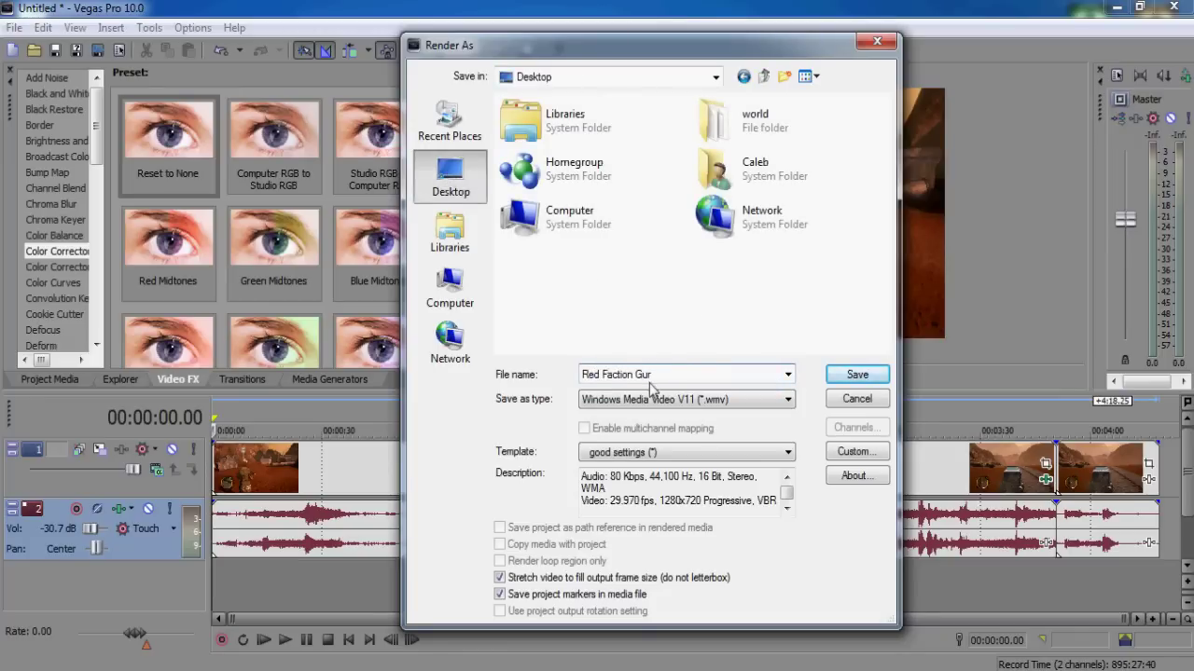
key("BackSpace")
type("uel")
key("BackSpace")
key("BackSpace")
key("BackSpace")
type("erilla")
Keep Windows Media Video V11 with the Default Template and open its custom settings
left_click(781, 400)
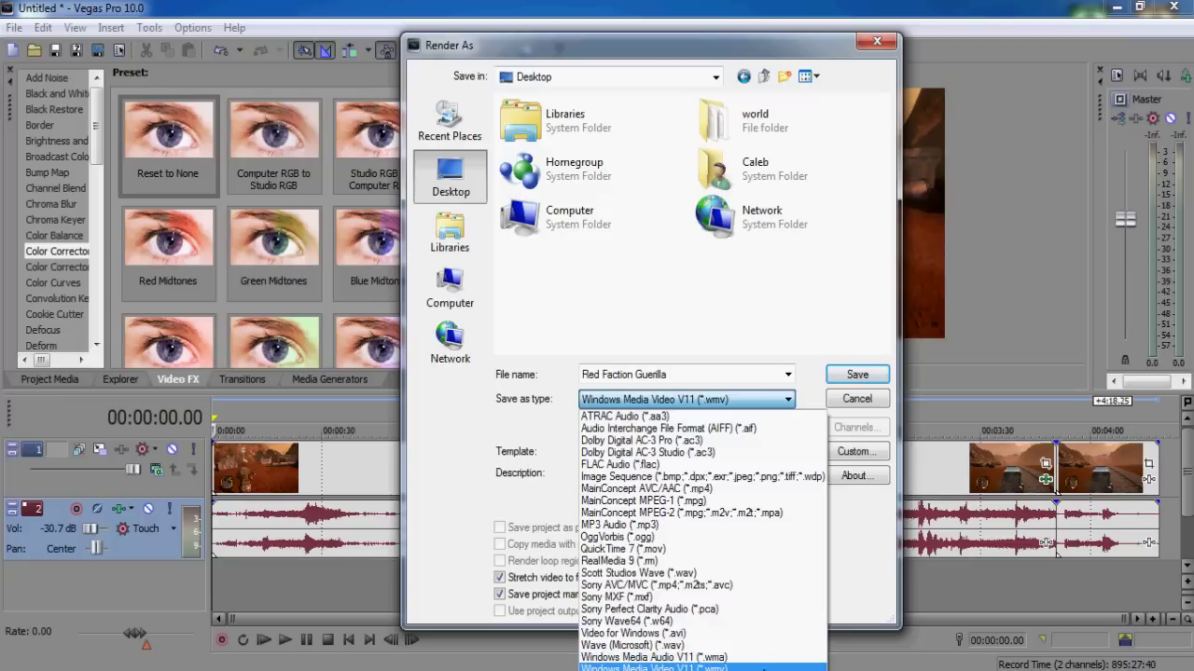
left_click(763, 668)
left_click(677, 457)
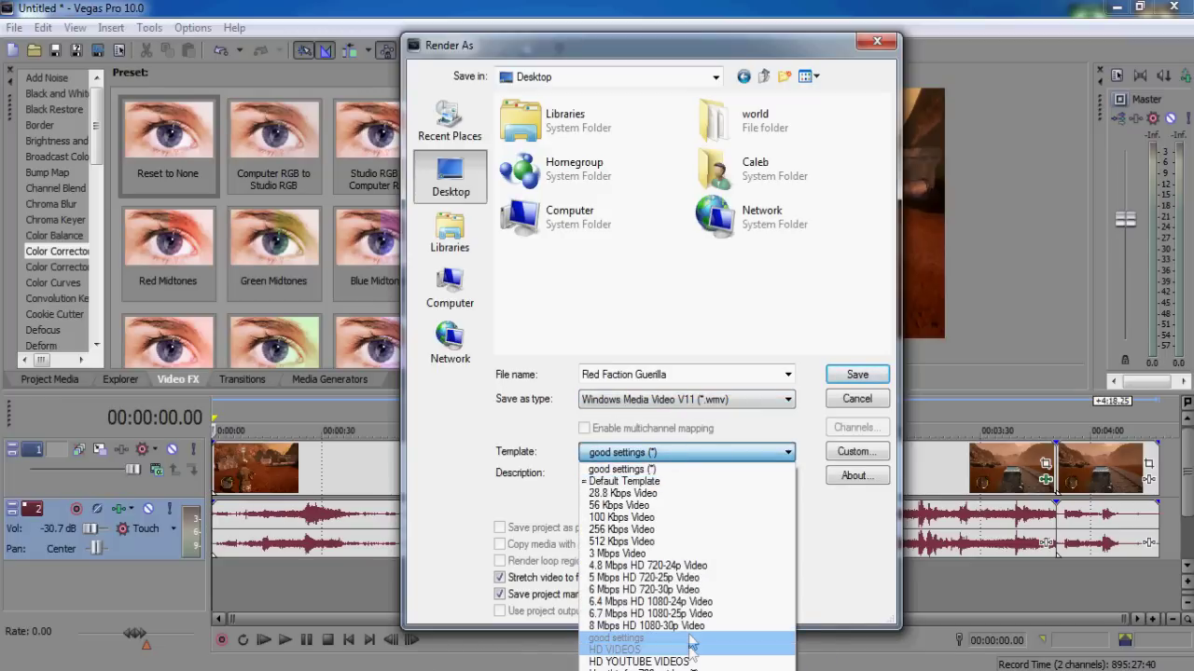
left_click(692, 482)
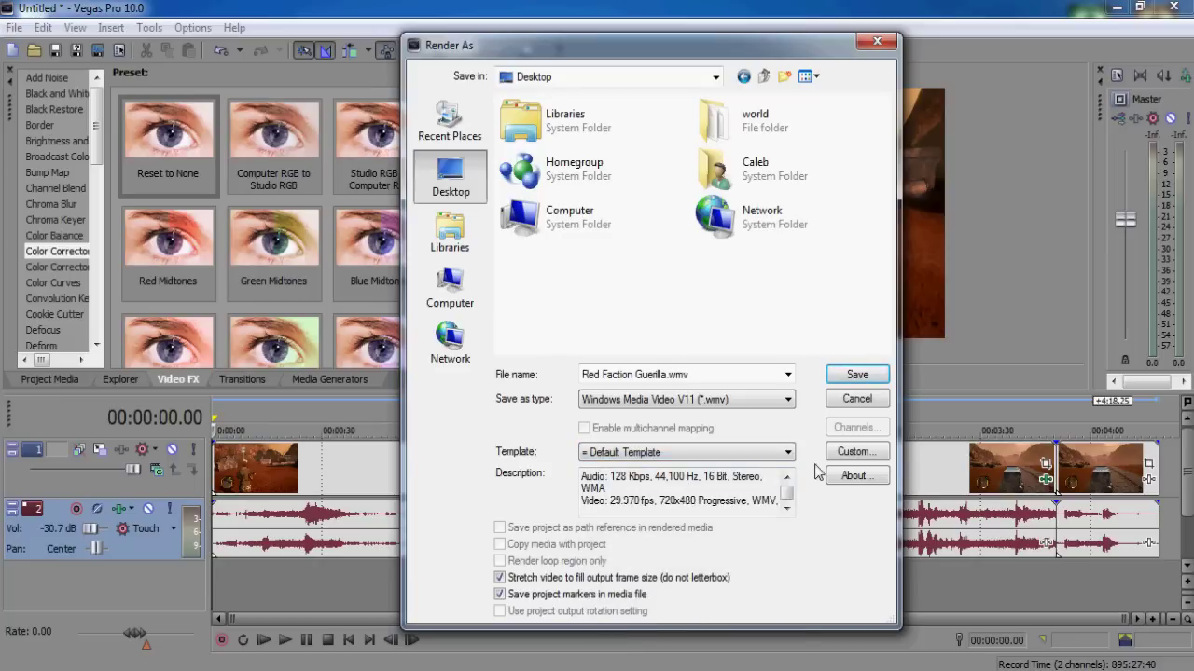
left_click(853, 453)
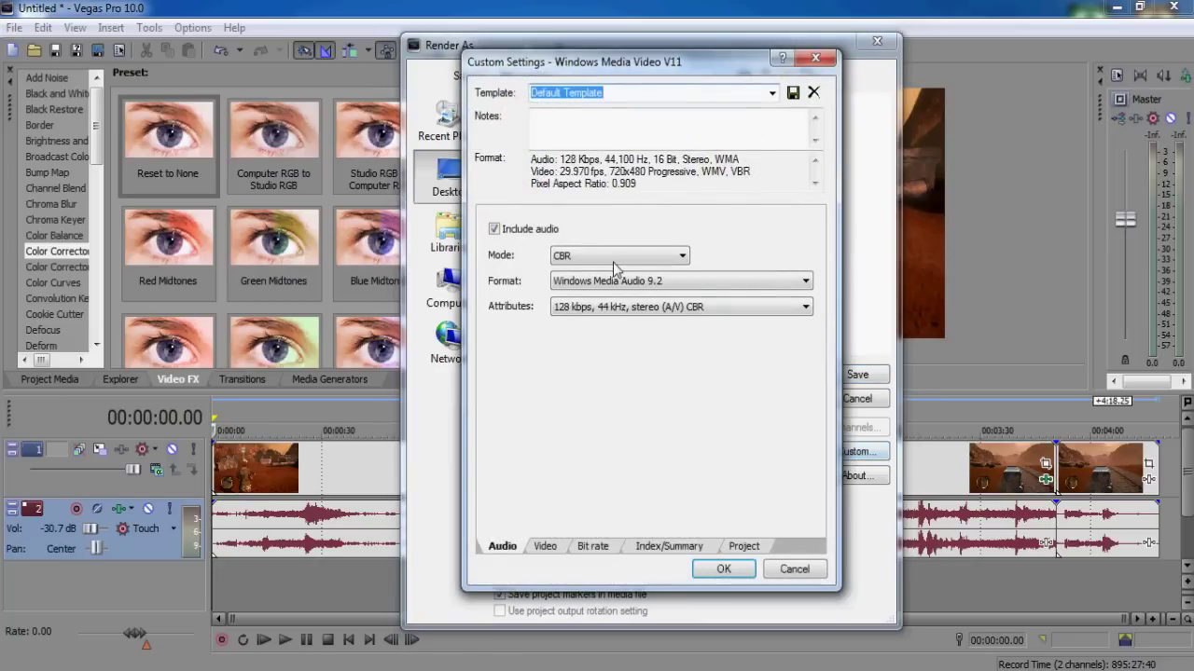
Keep Windows Media Audio 9.2 and choose 80 kbps, 44 kHz, stereo (A/V) CBR attributes
left_click(620, 280)
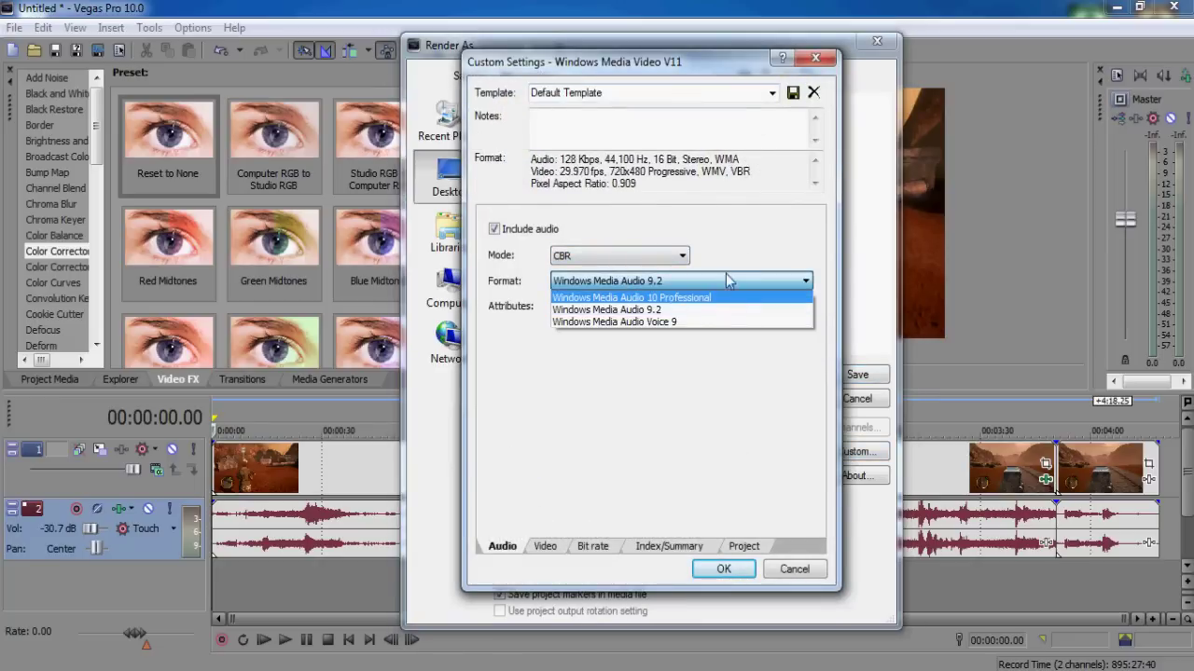
left_click(665, 298)
left_click(623, 306)
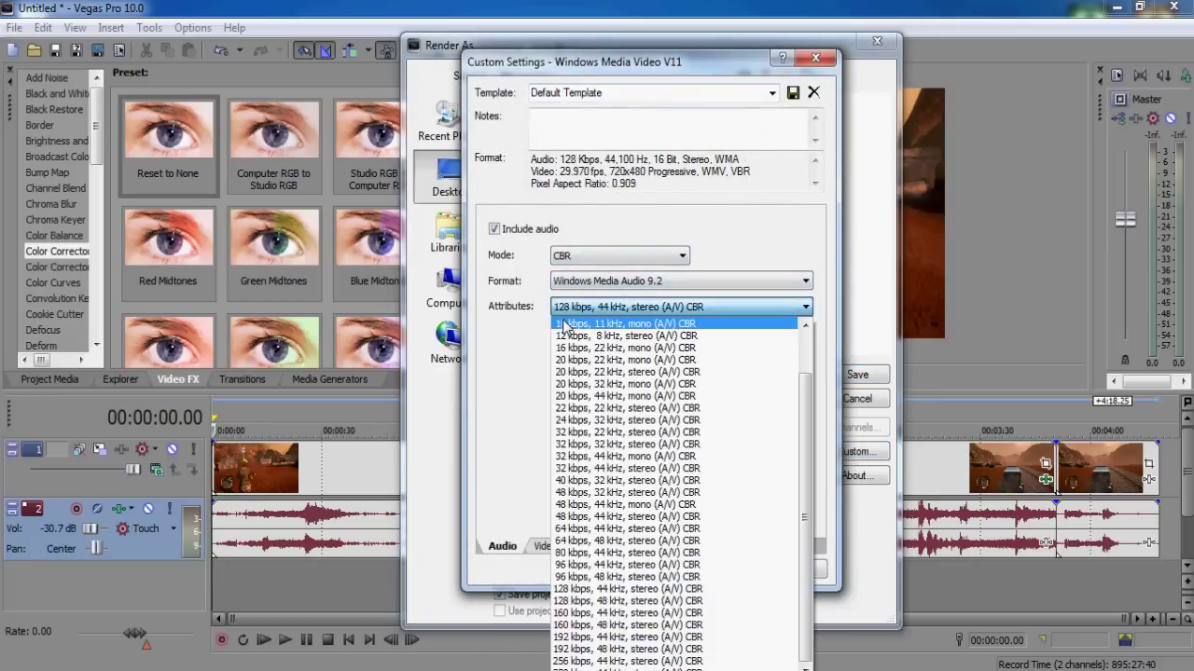
left_click(630, 554)
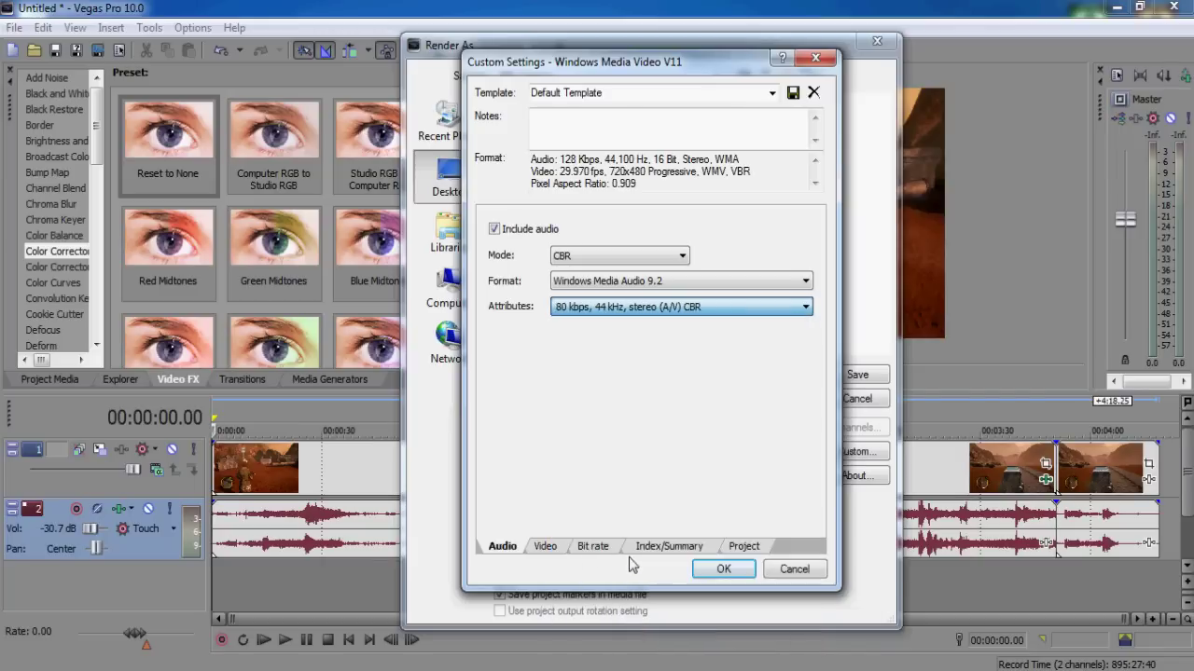
Keep Quality VBR mode, the Windows Media Video 9 codec, and a custom image size
left_click(545, 548)
left_click(605, 230)
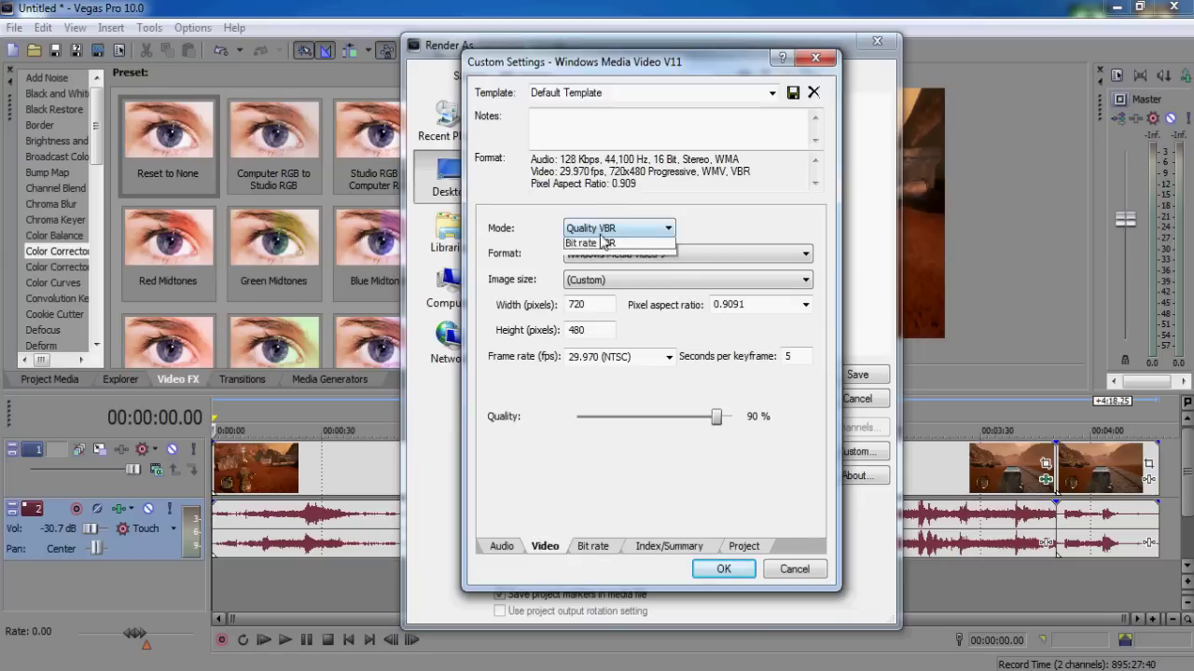
left_click(611, 281)
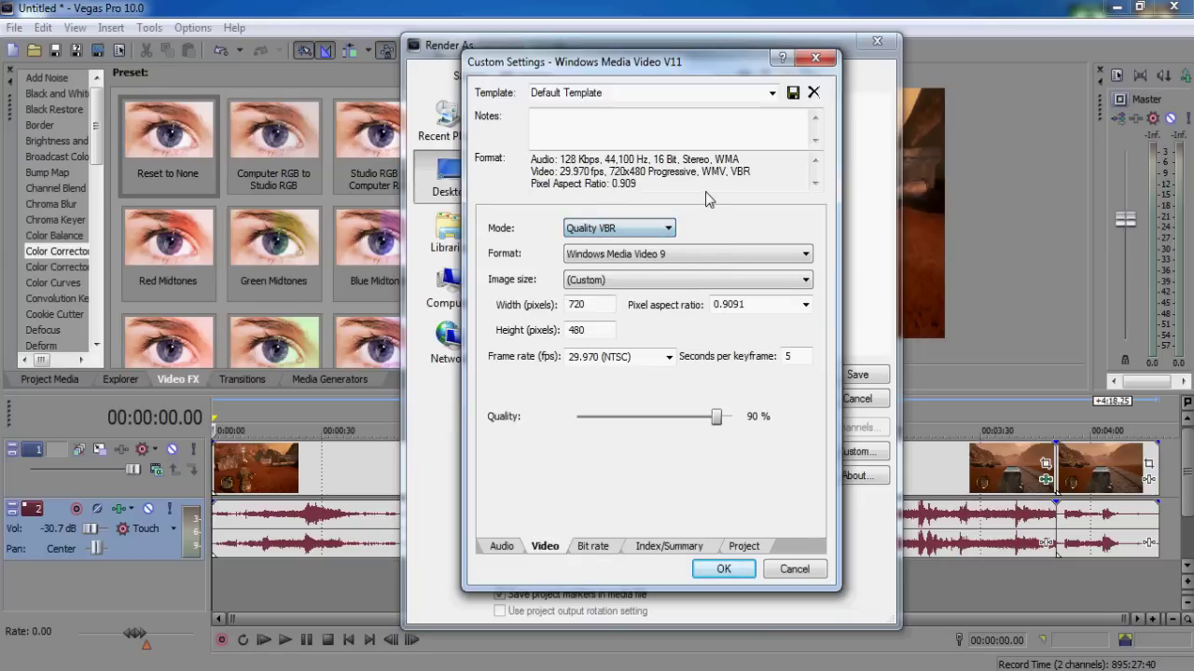
left_click(638, 257)
left_click(713, 220)
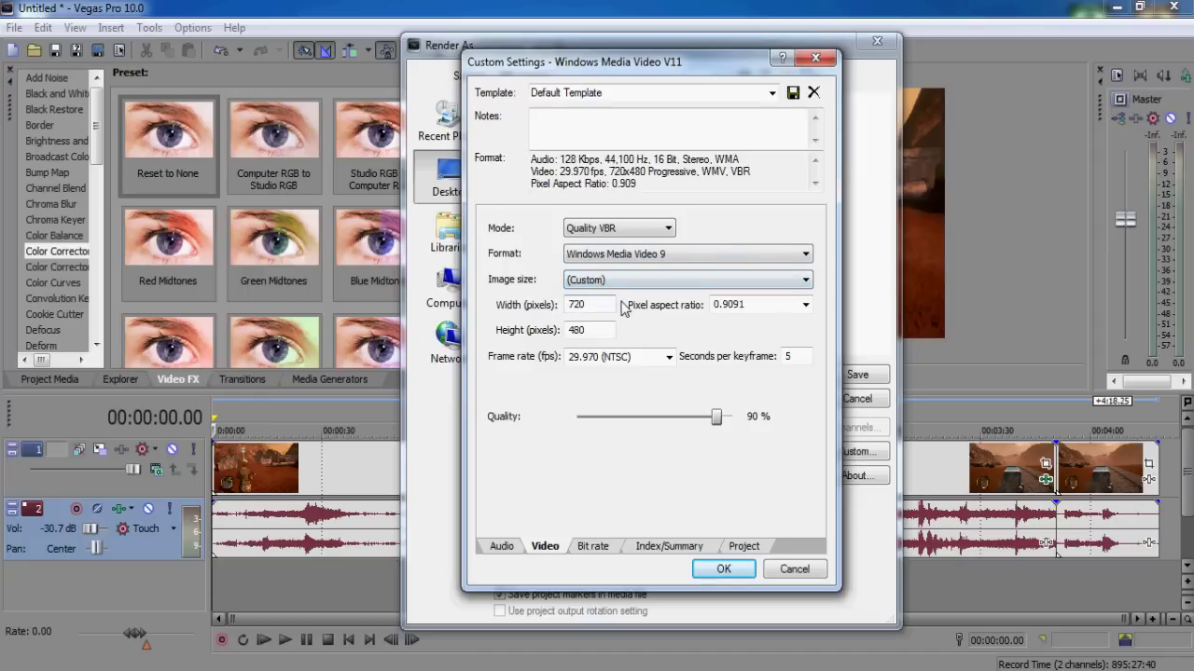
left_click(593, 281)
left_click(598, 382)
Set the video size to 1280x720, square 1.000 pixels, and quality to 79%
left_click_drag(593, 306, 513, 317)
type("1280")
left_click_drag(605, 331, 503, 334)
type("72")
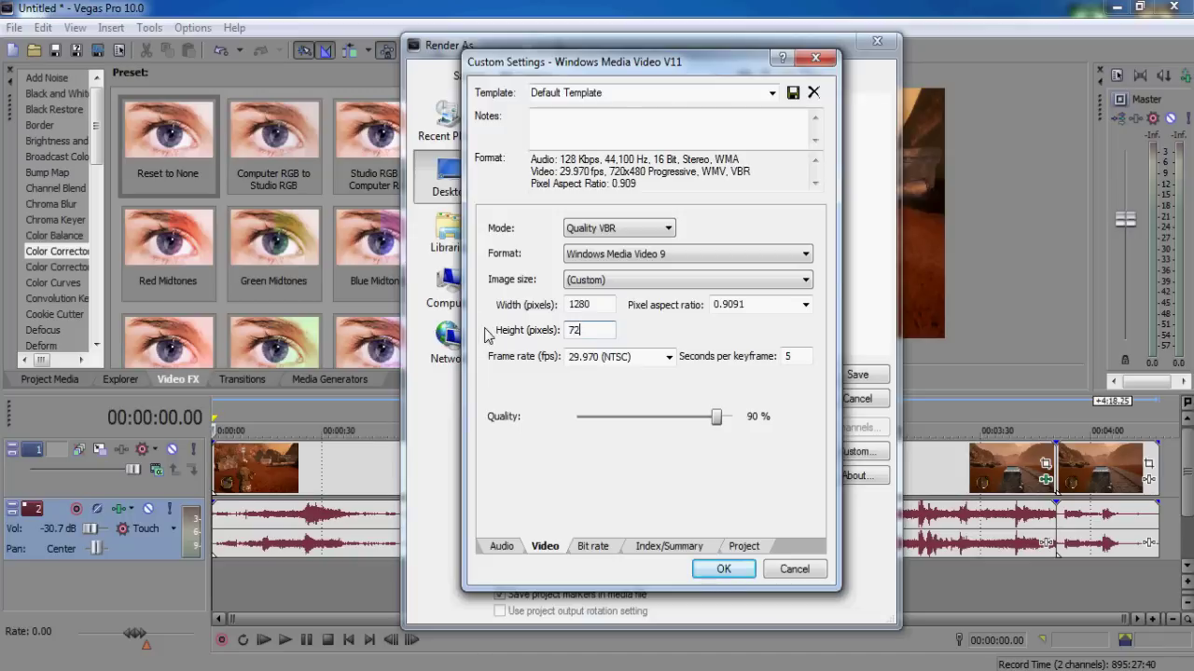
type("0")
left_click(805, 305)
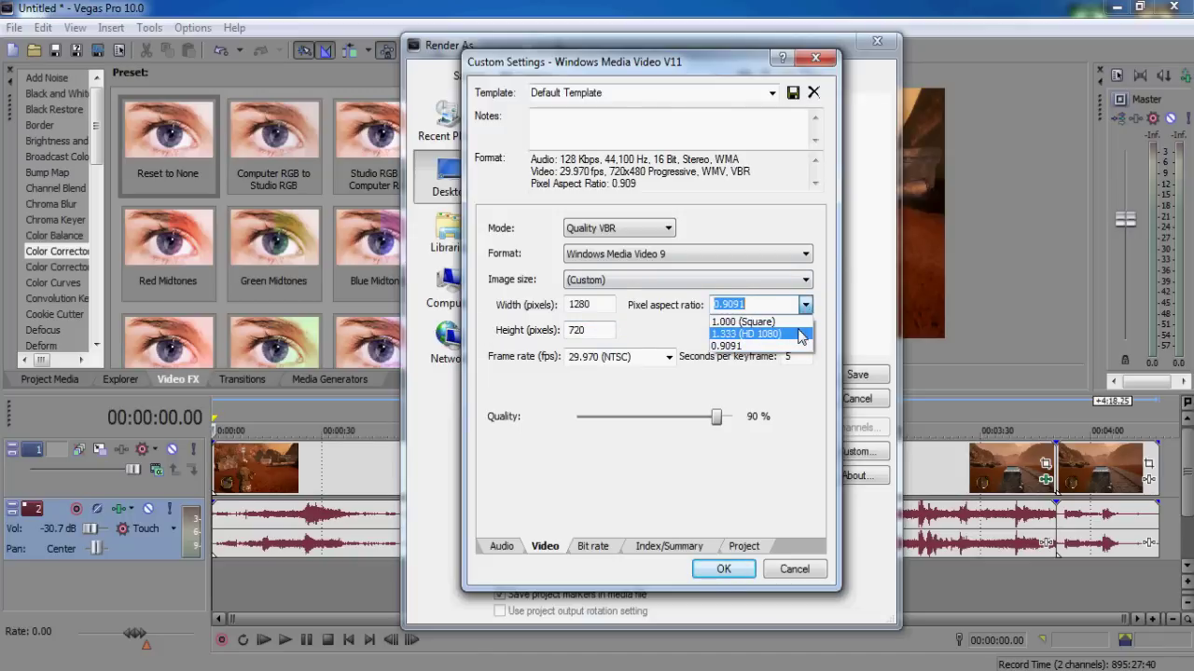
left_click(743, 321)
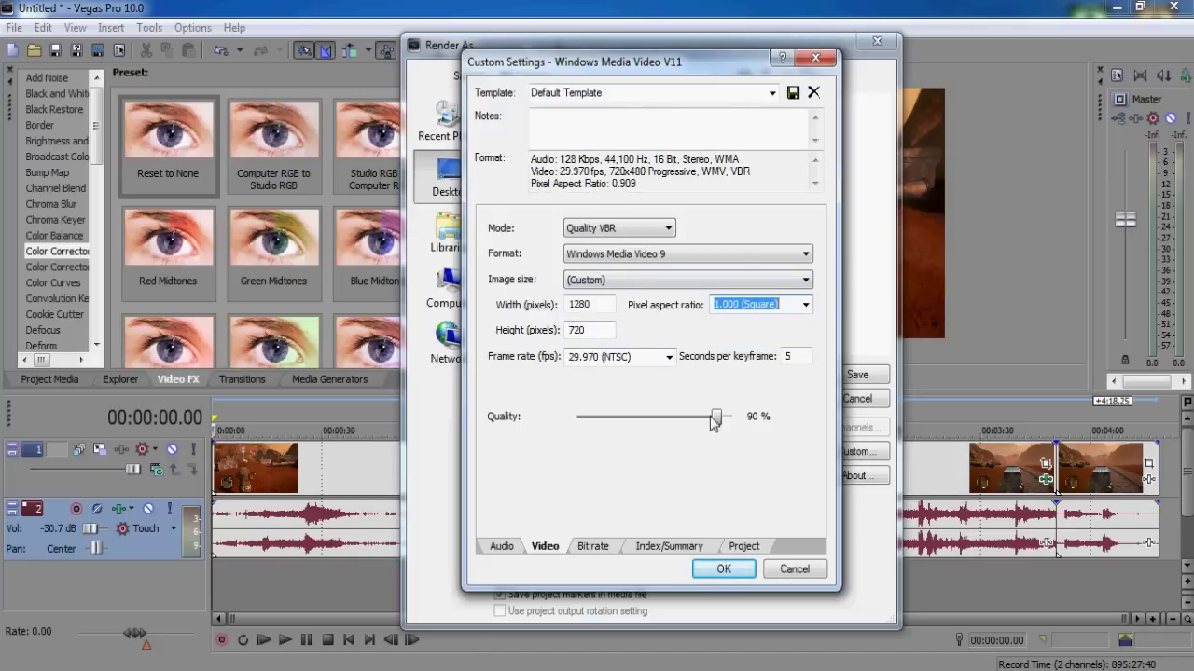
left_click_drag(716, 421, 739, 422)
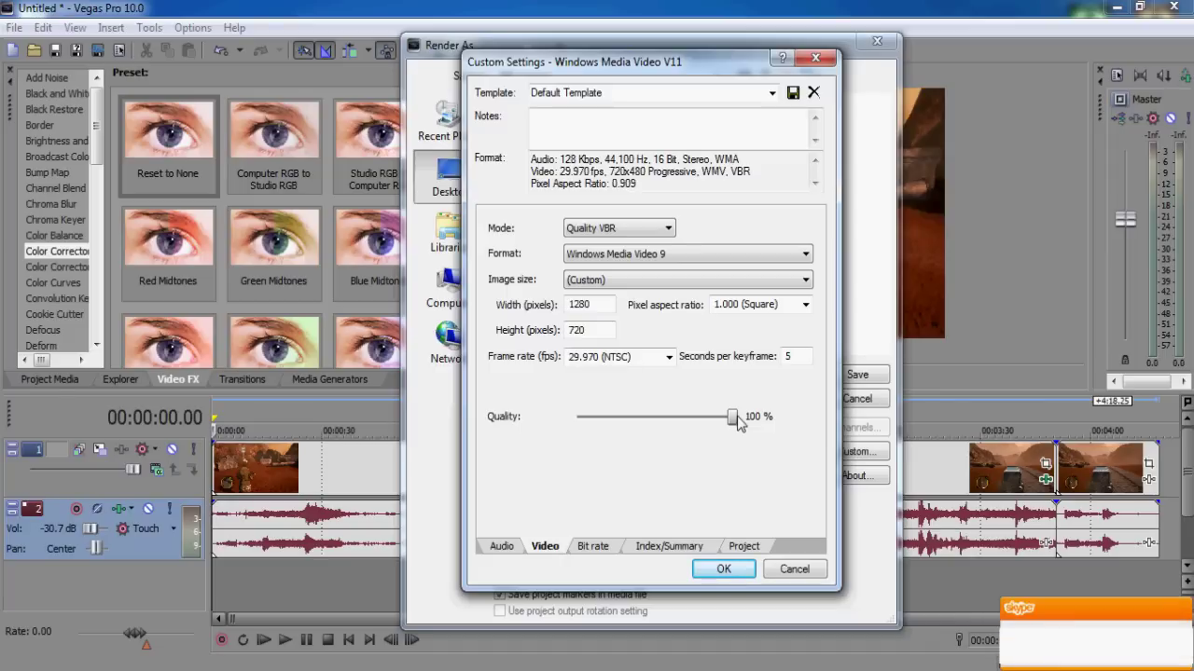
left_click_drag(737, 420, 700, 429)
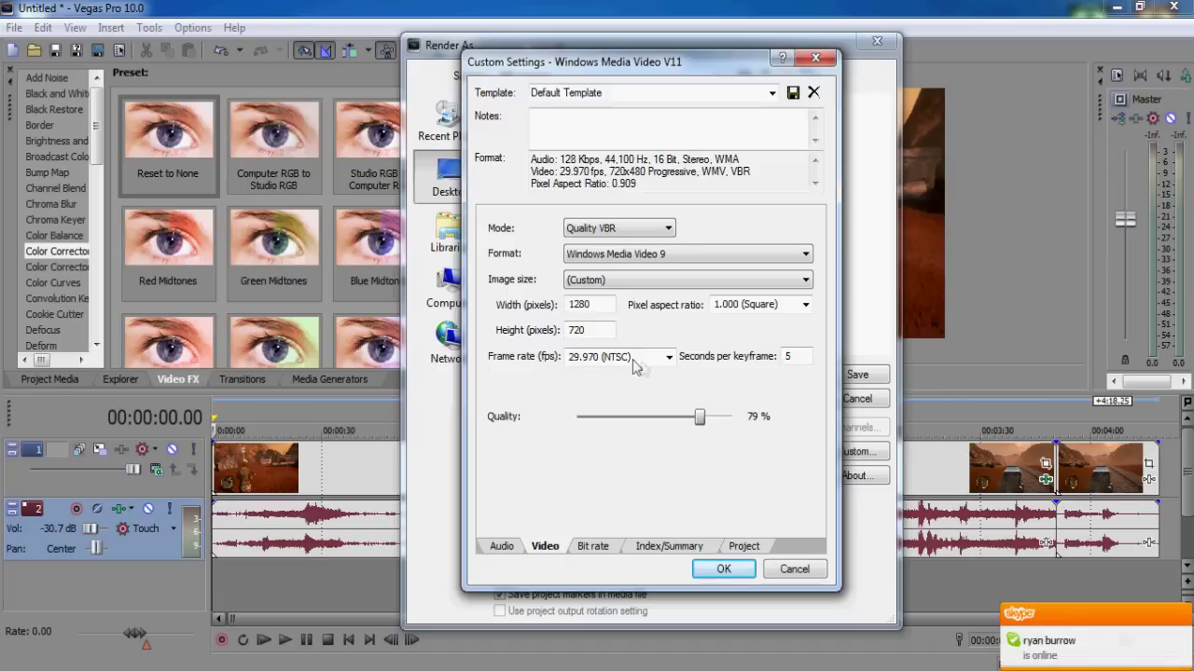
Set the project's video rendering quality to Best
left_click(597, 548)
left_click(664, 549)
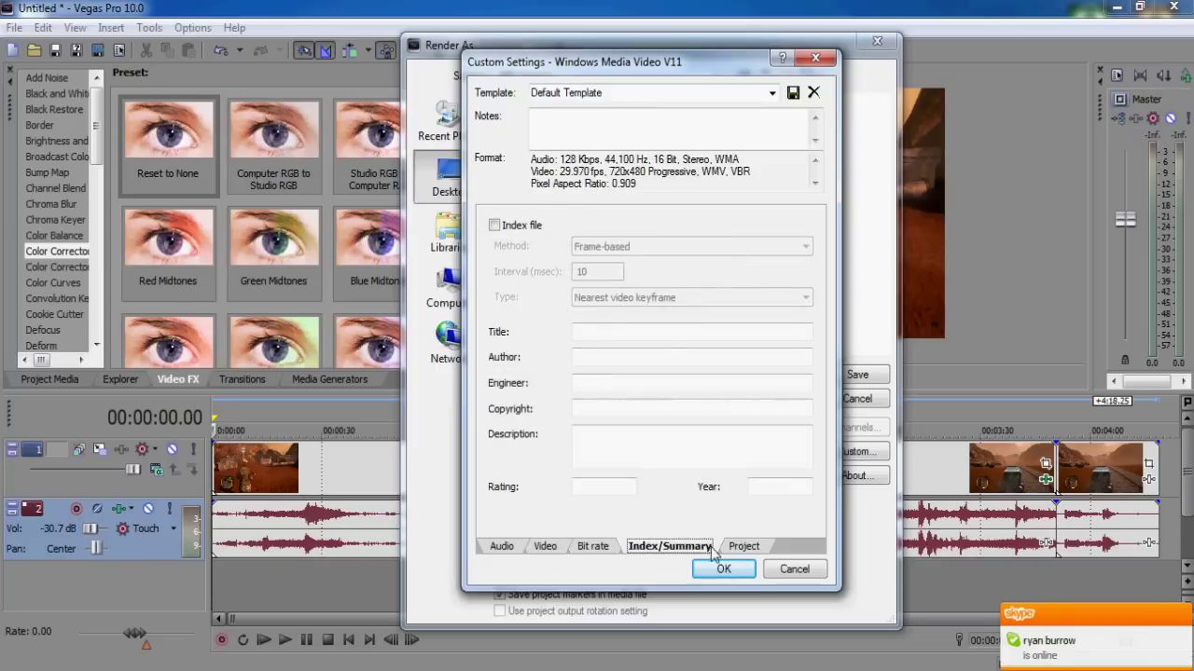
left_click(746, 547)
left_click(677, 228)
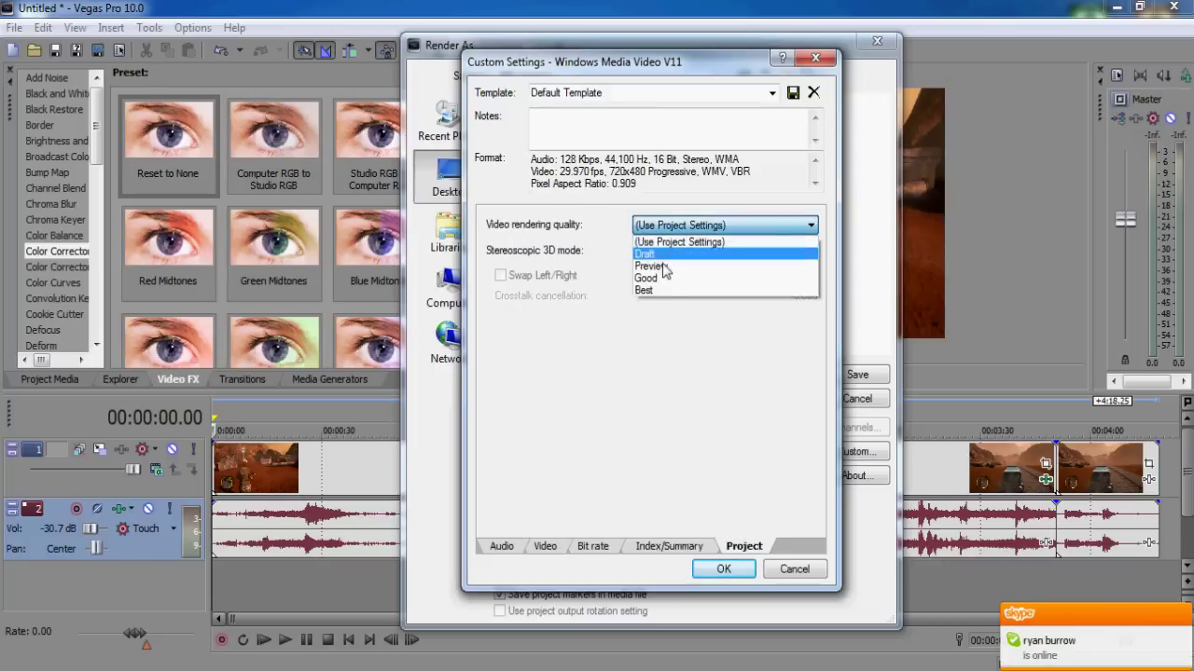
left_click(664, 298)
Review the audio and video settings, apply them, and start rendering Red Faction Guerilla.wmv
left_click(492, 546)
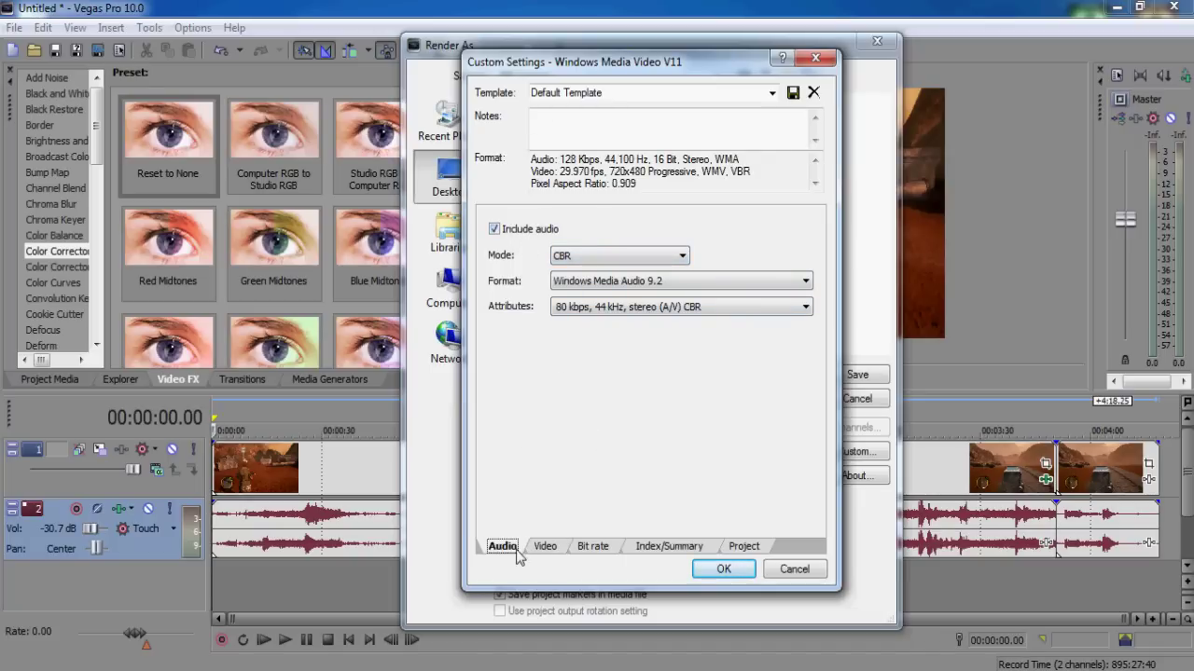
left_click(544, 547)
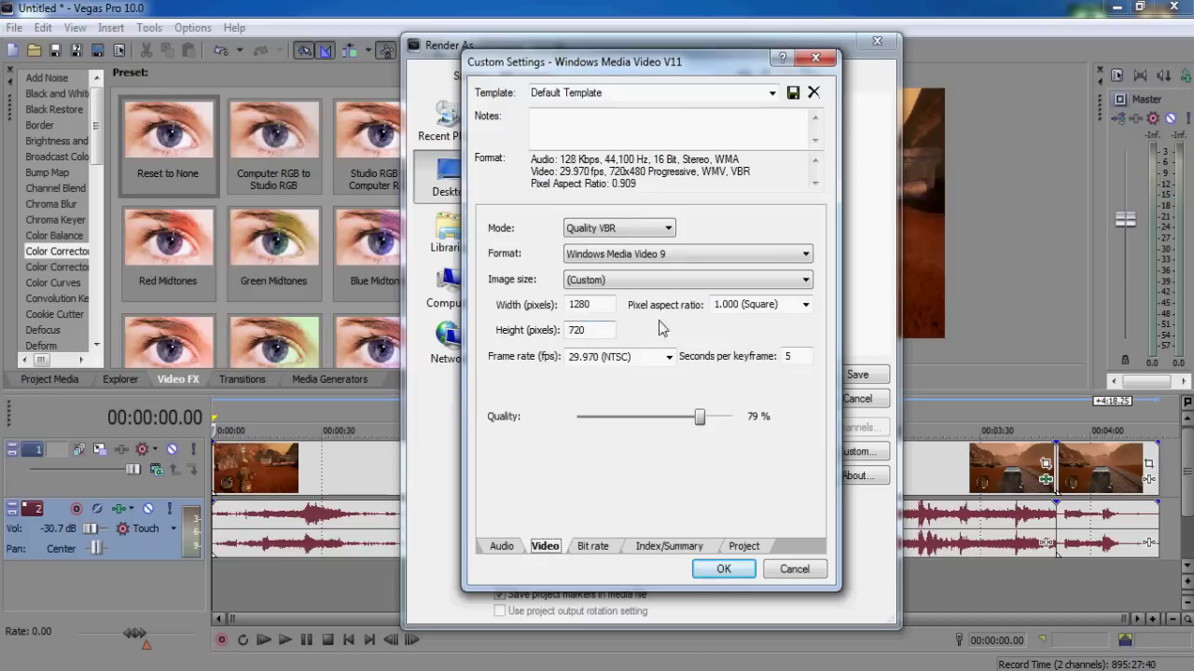
left_click(722, 570)
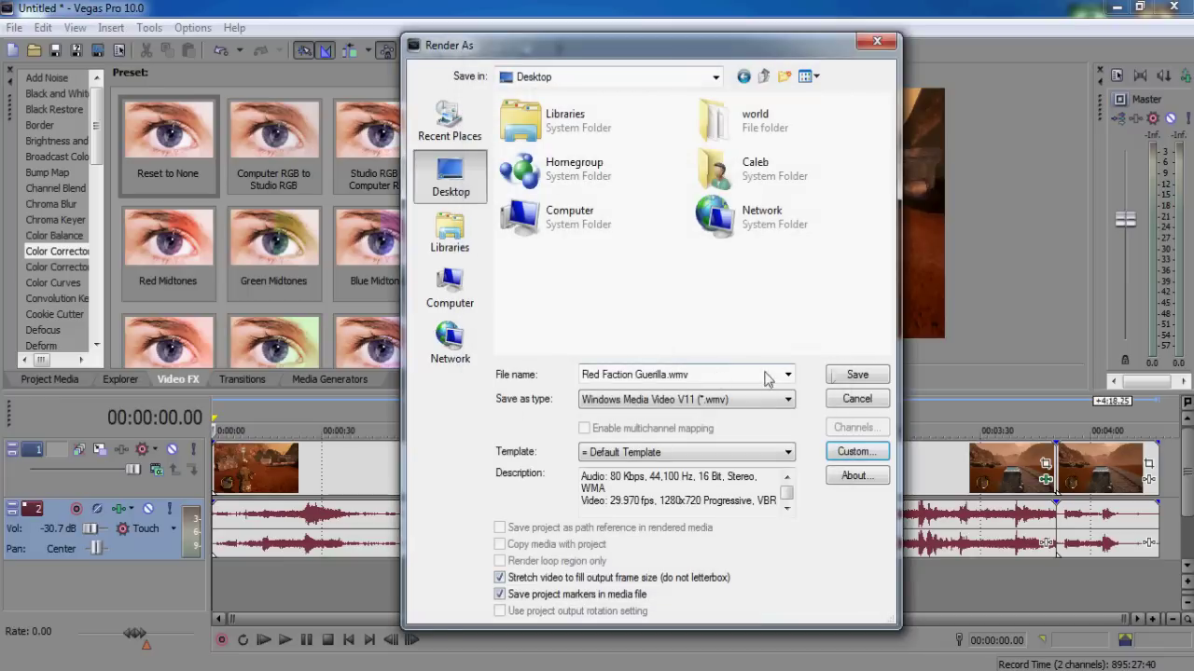
left_click(857, 375)
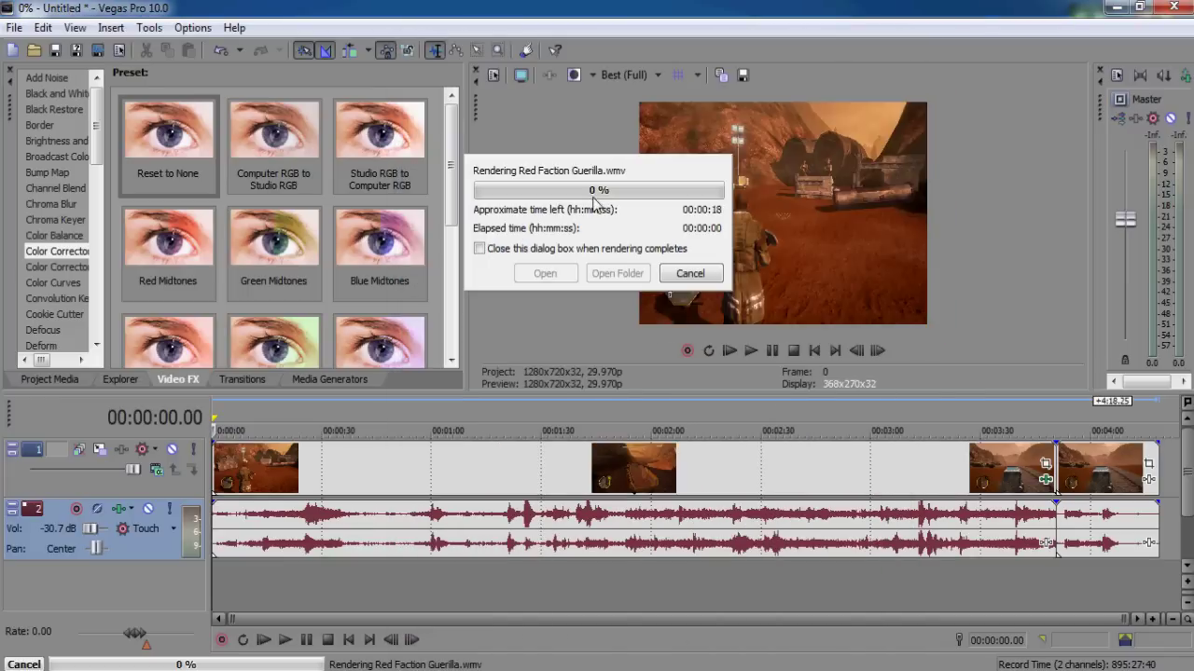